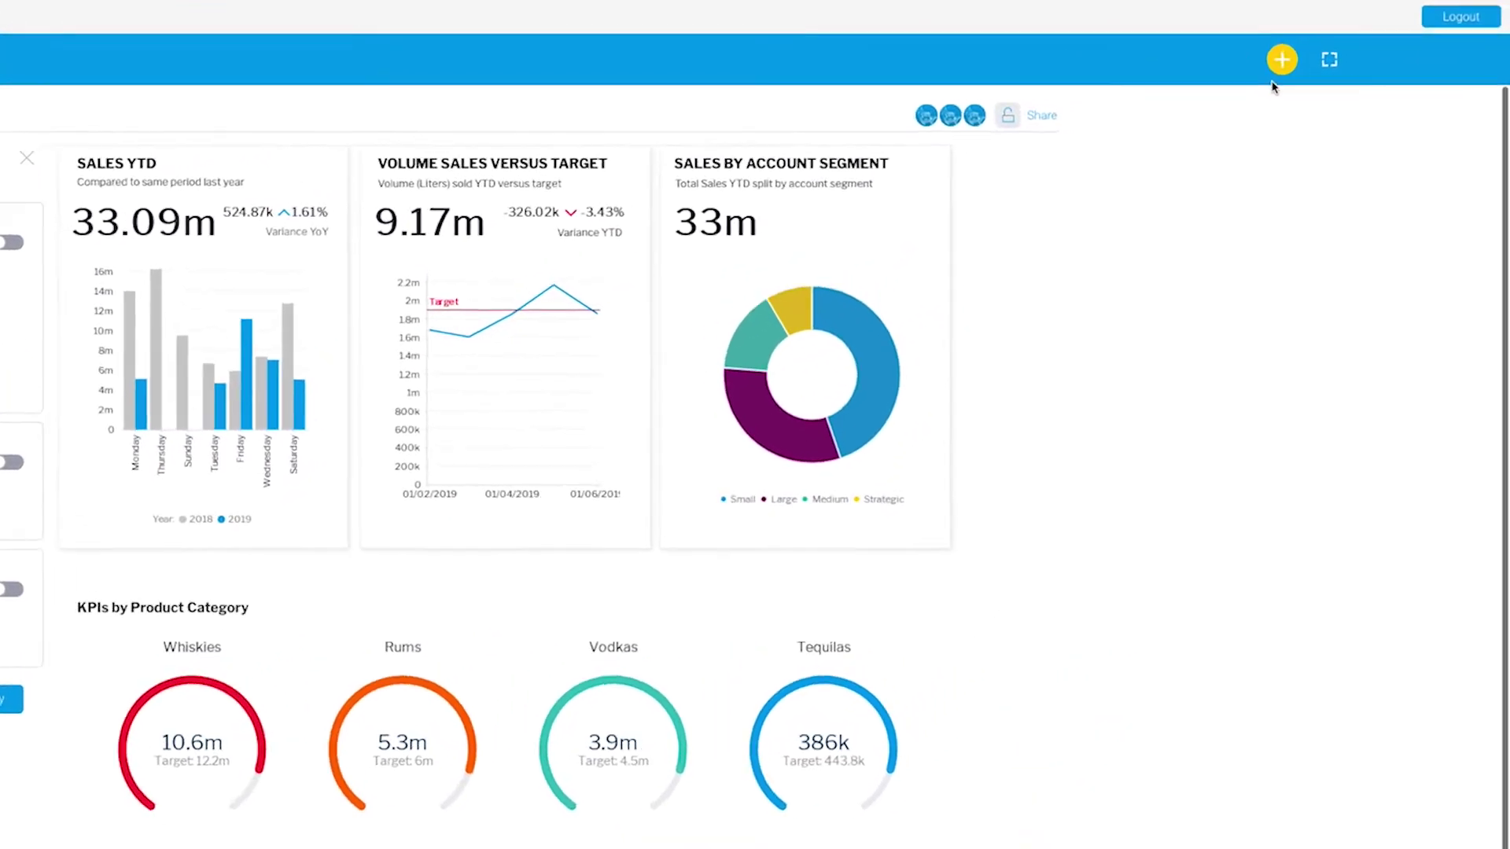
Step: Open the Create menu listing Report, Dashboard, Story and Present
click(1275, 67)
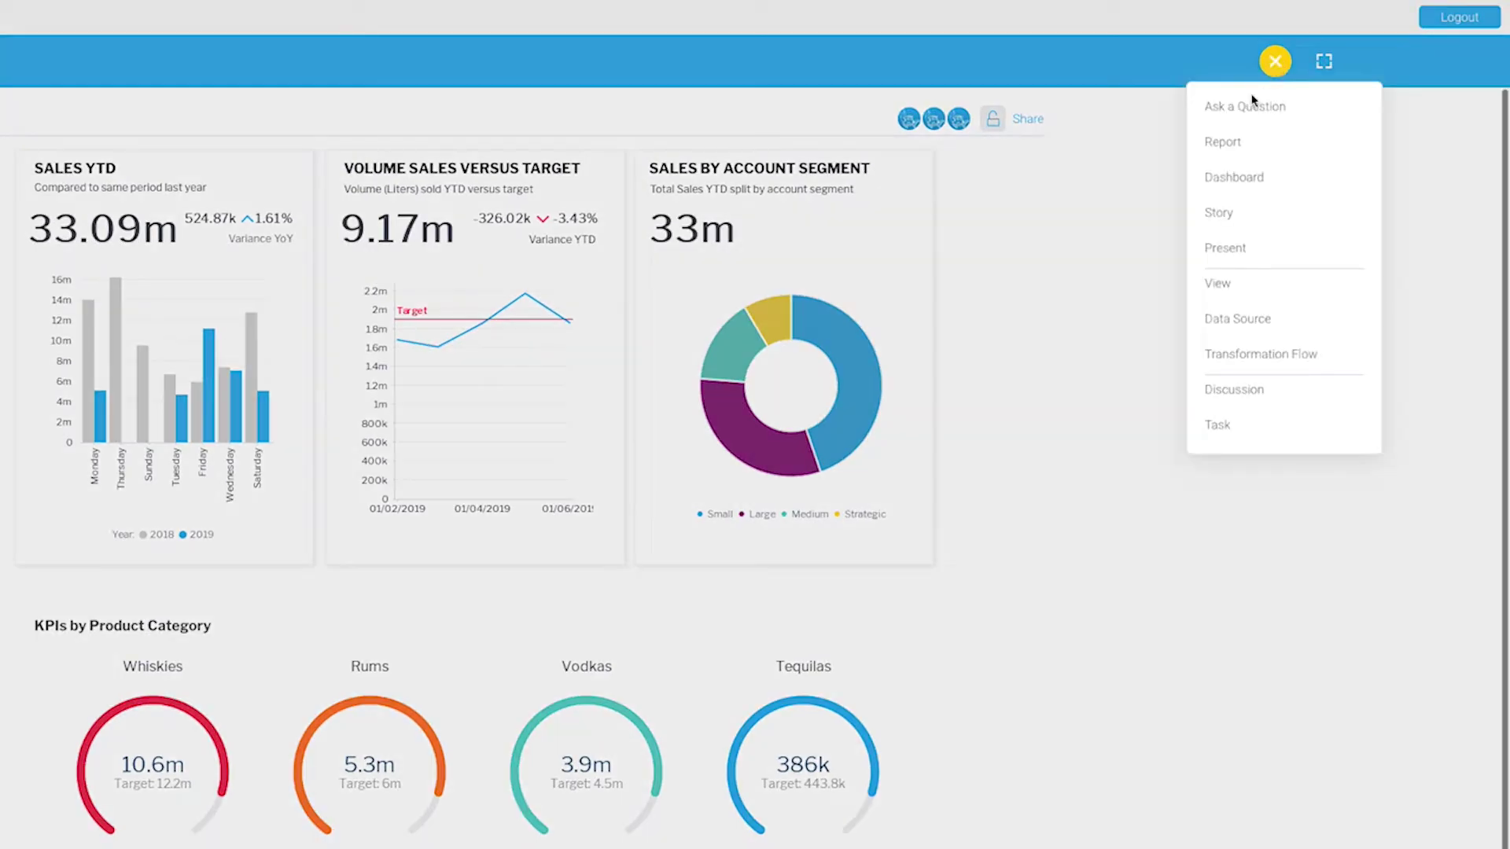
Step: Create dashboard 'Example' on Iowa Liquor Sales (7 years) - Exasol with the multi-row layout
click(1239, 176)
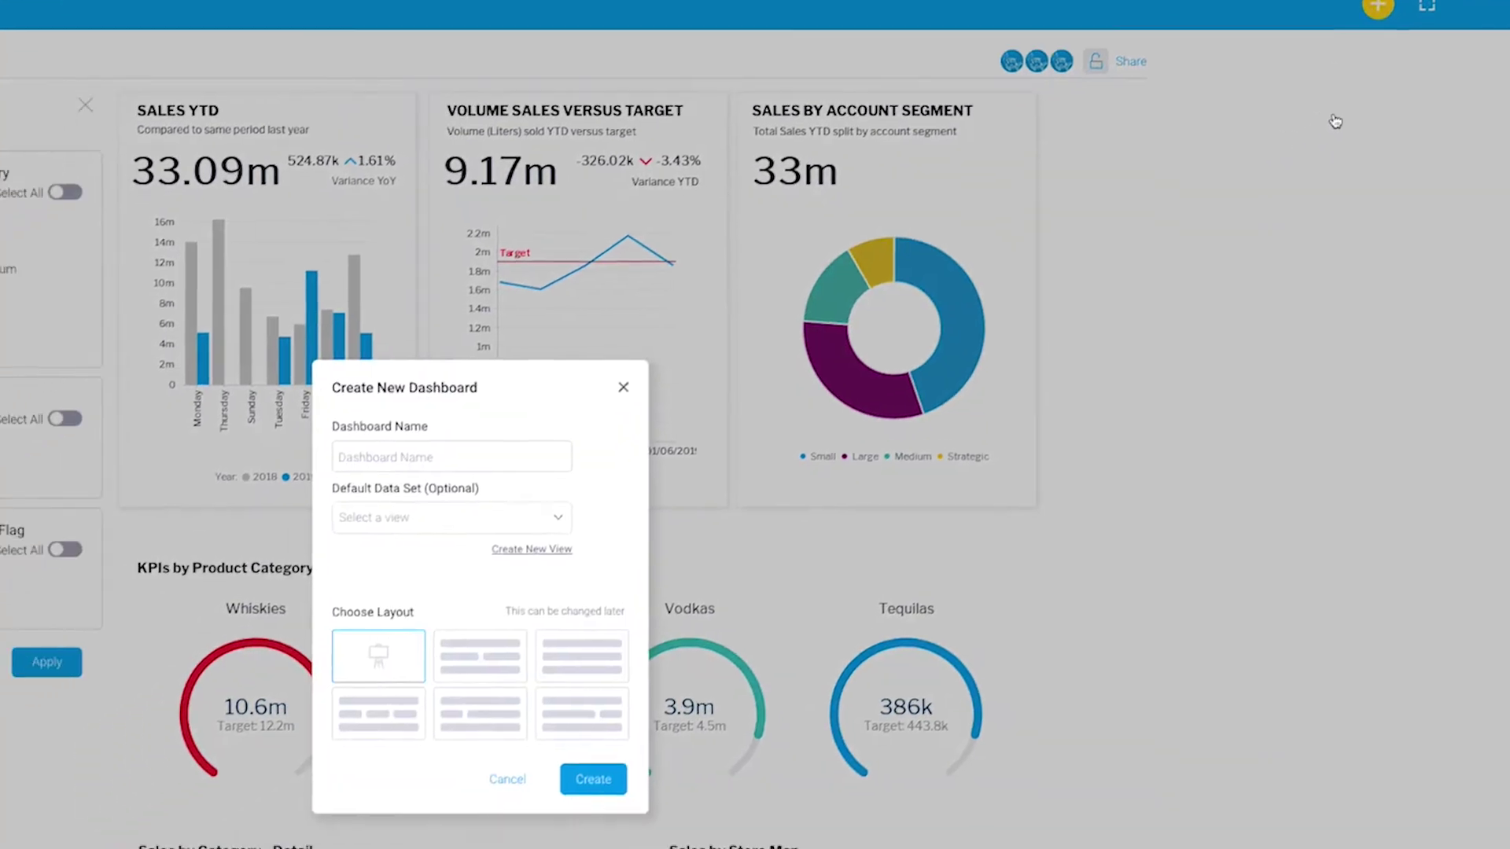
click(380, 456)
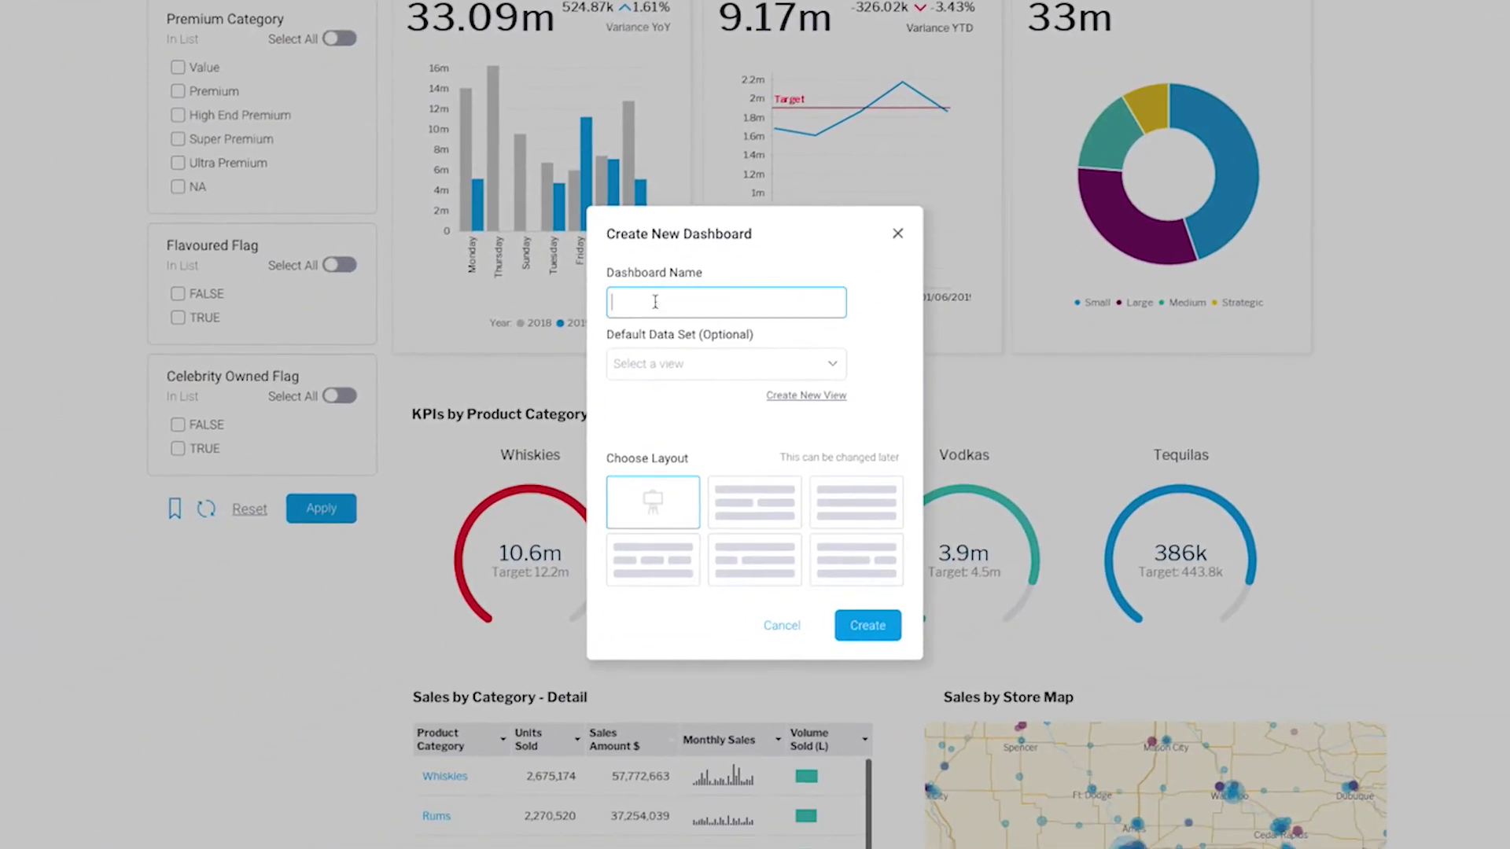
text(Example)
click(657, 364)
click(660, 427)
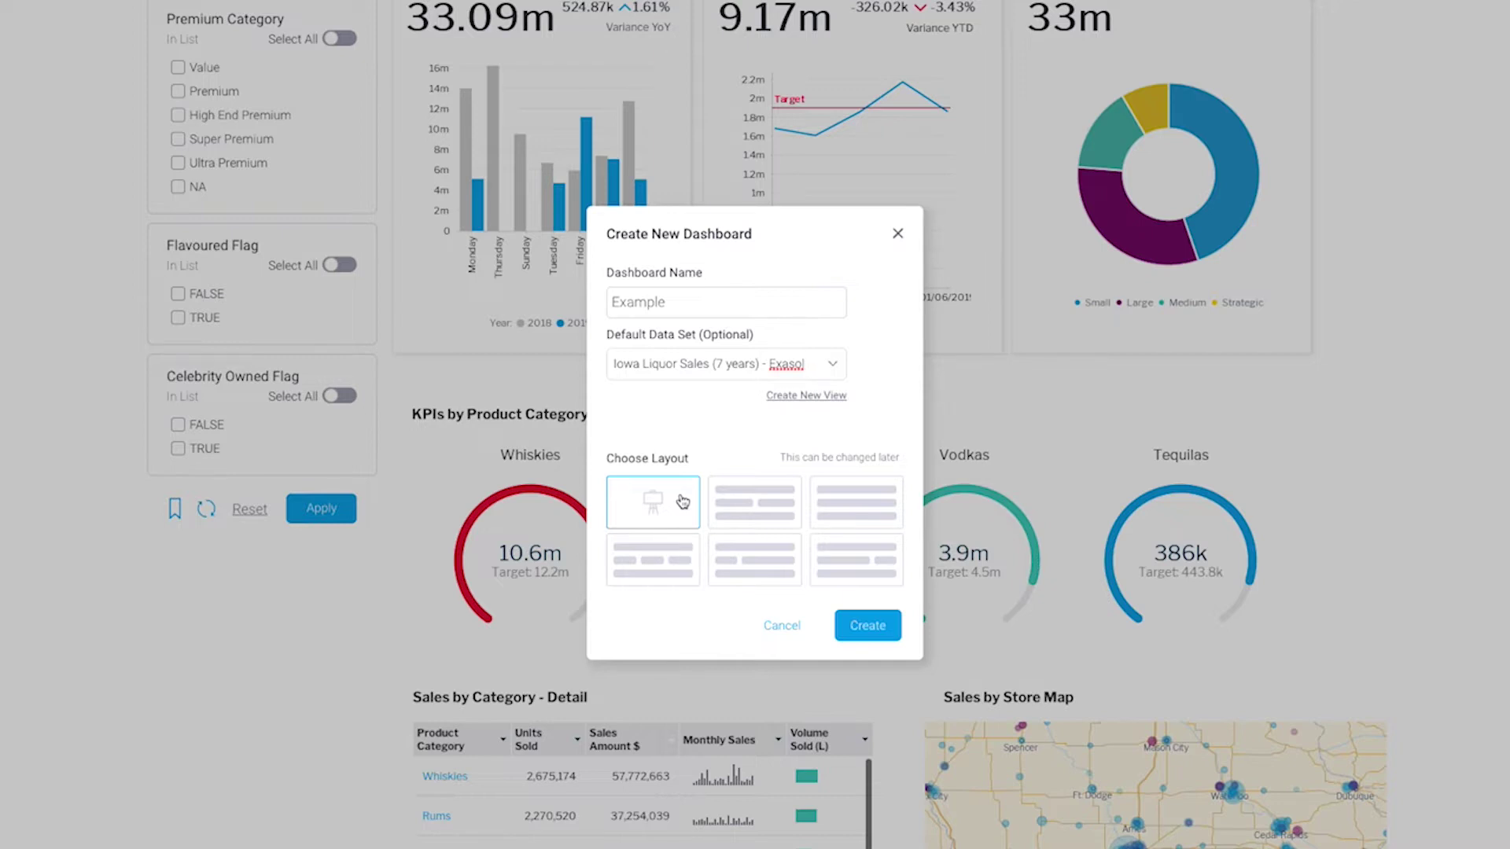
click(751, 507)
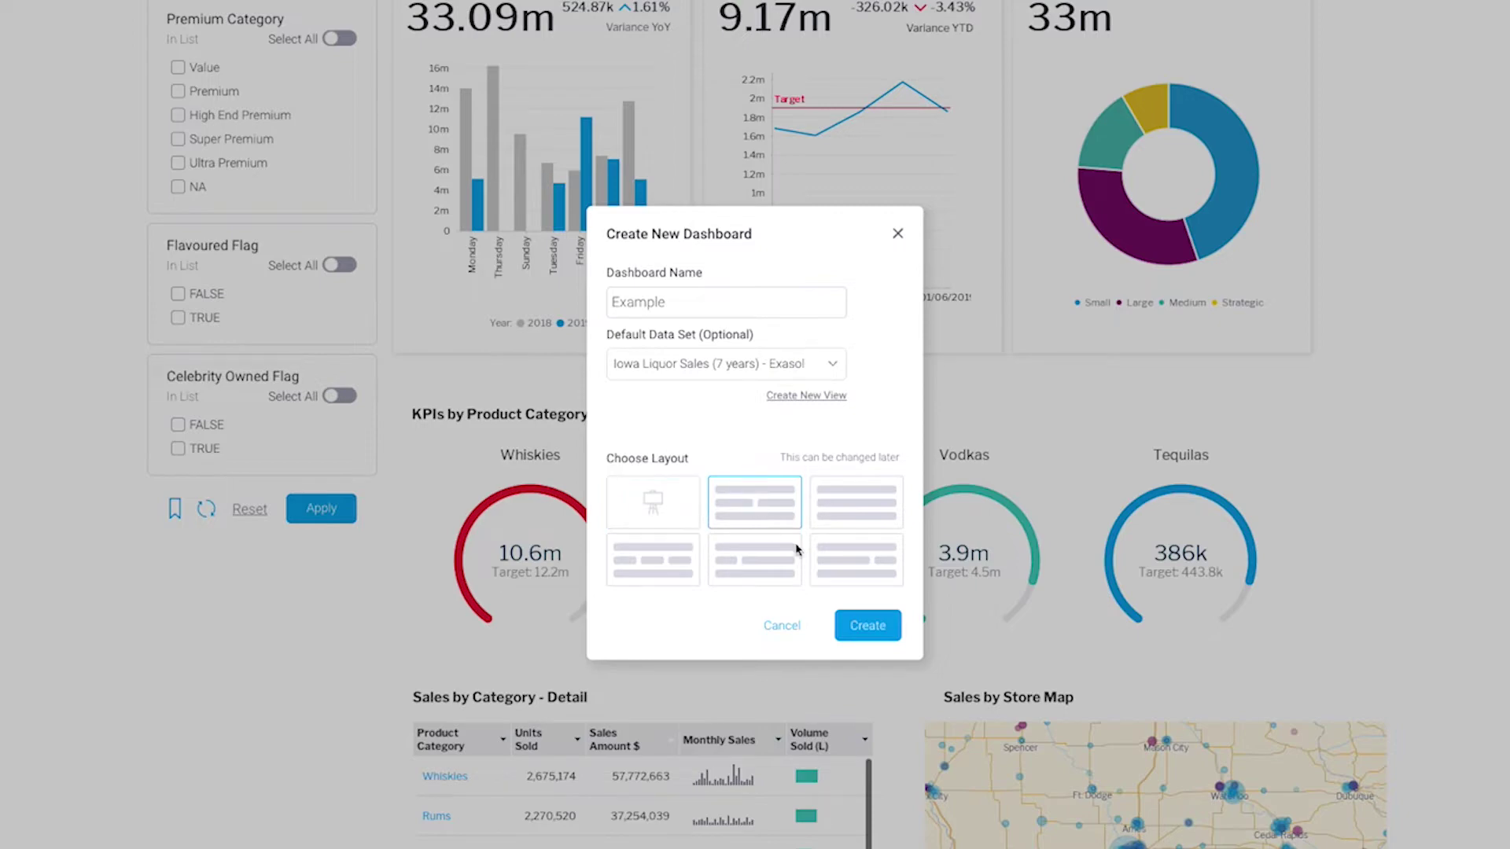
click(867, 625)
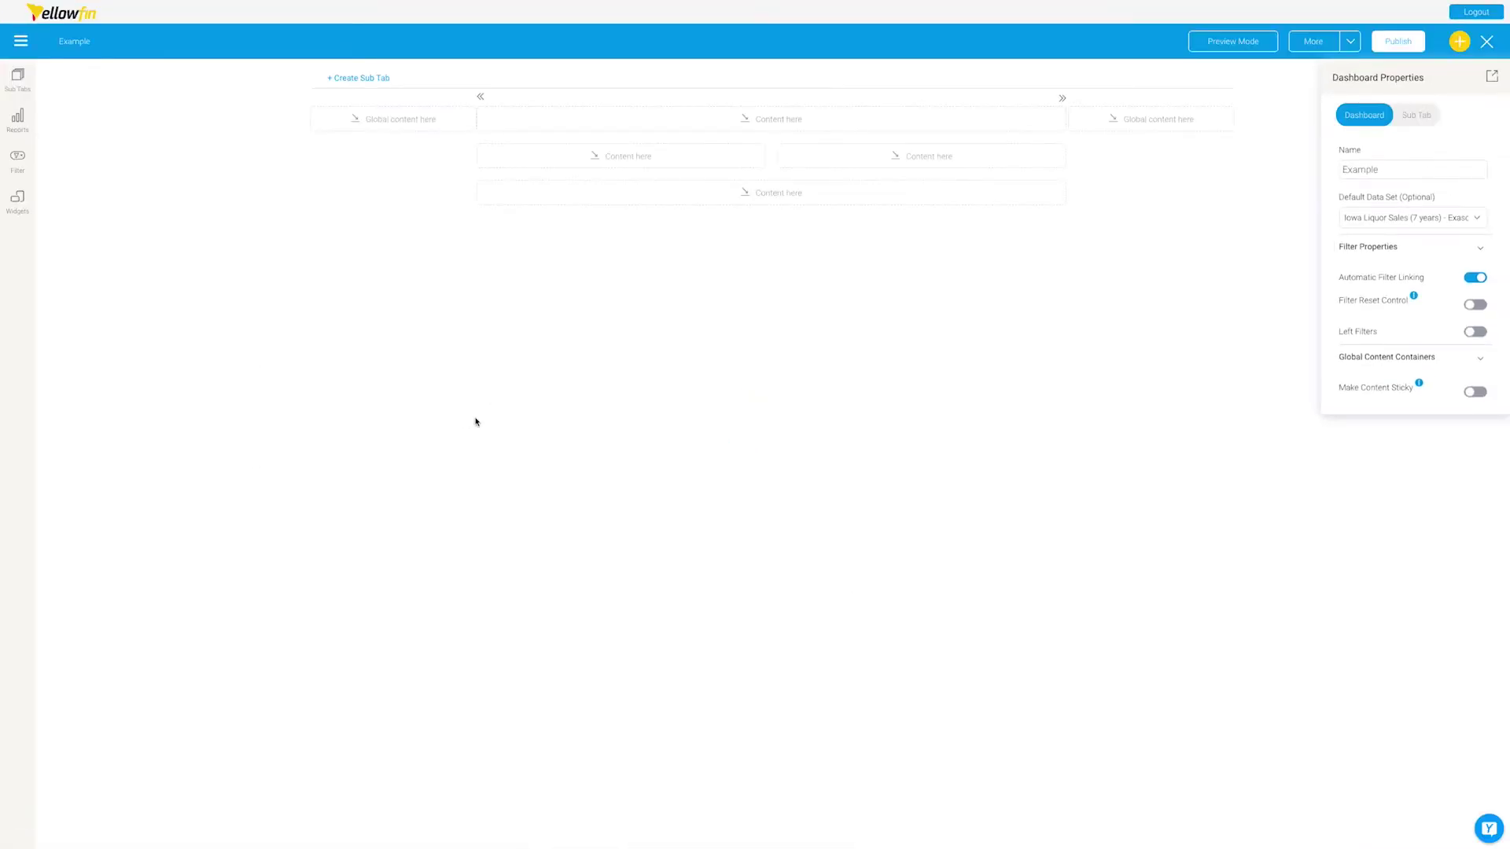
Step: Search reports for KPI and place Sales KPI this year as a Chart 3 bar chart on the left
click(16, 123)
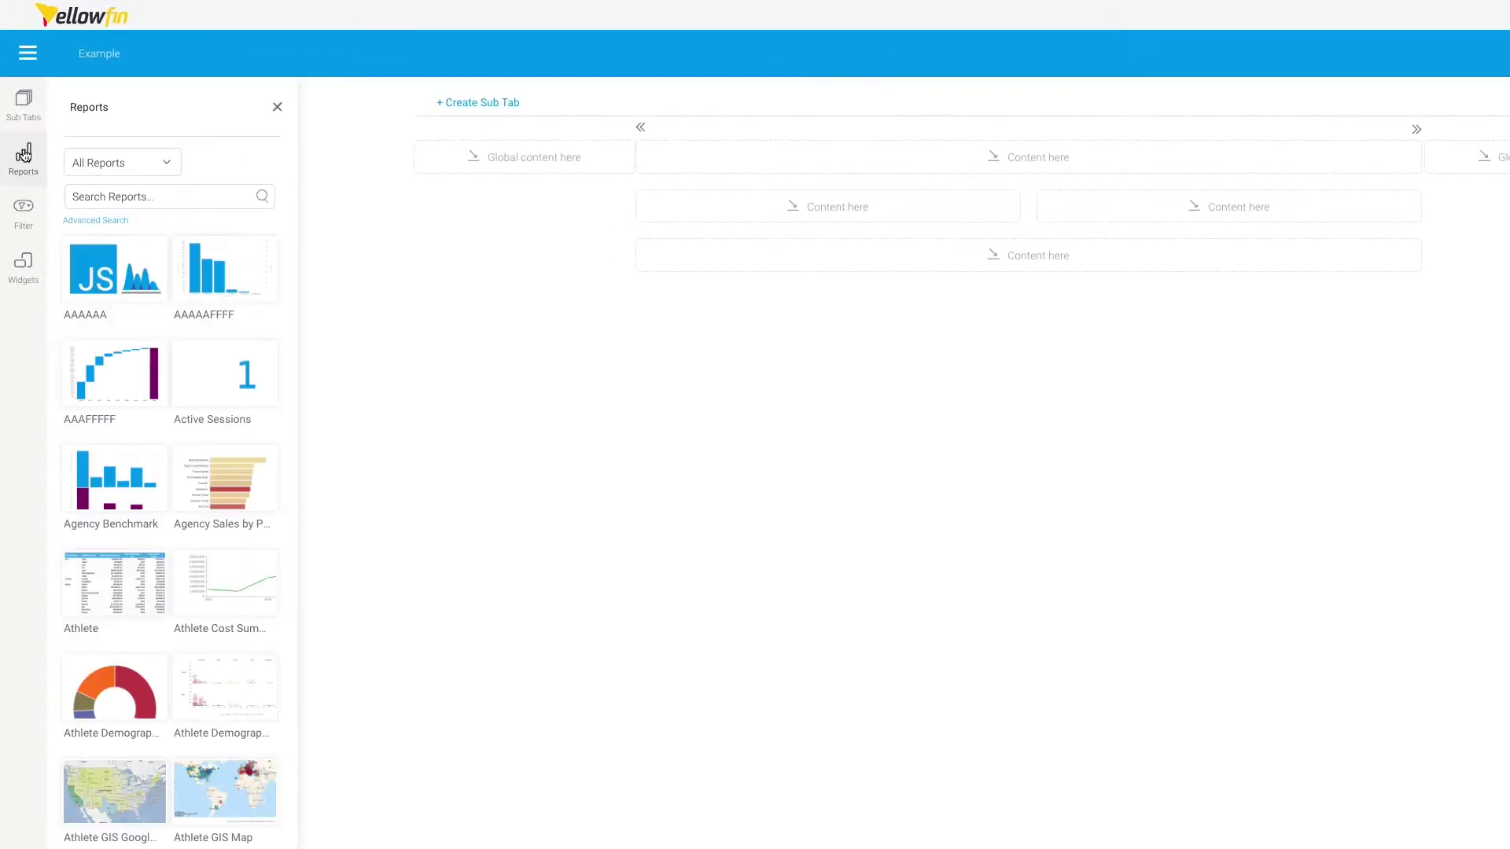
click(88, 186)
text(KPI)
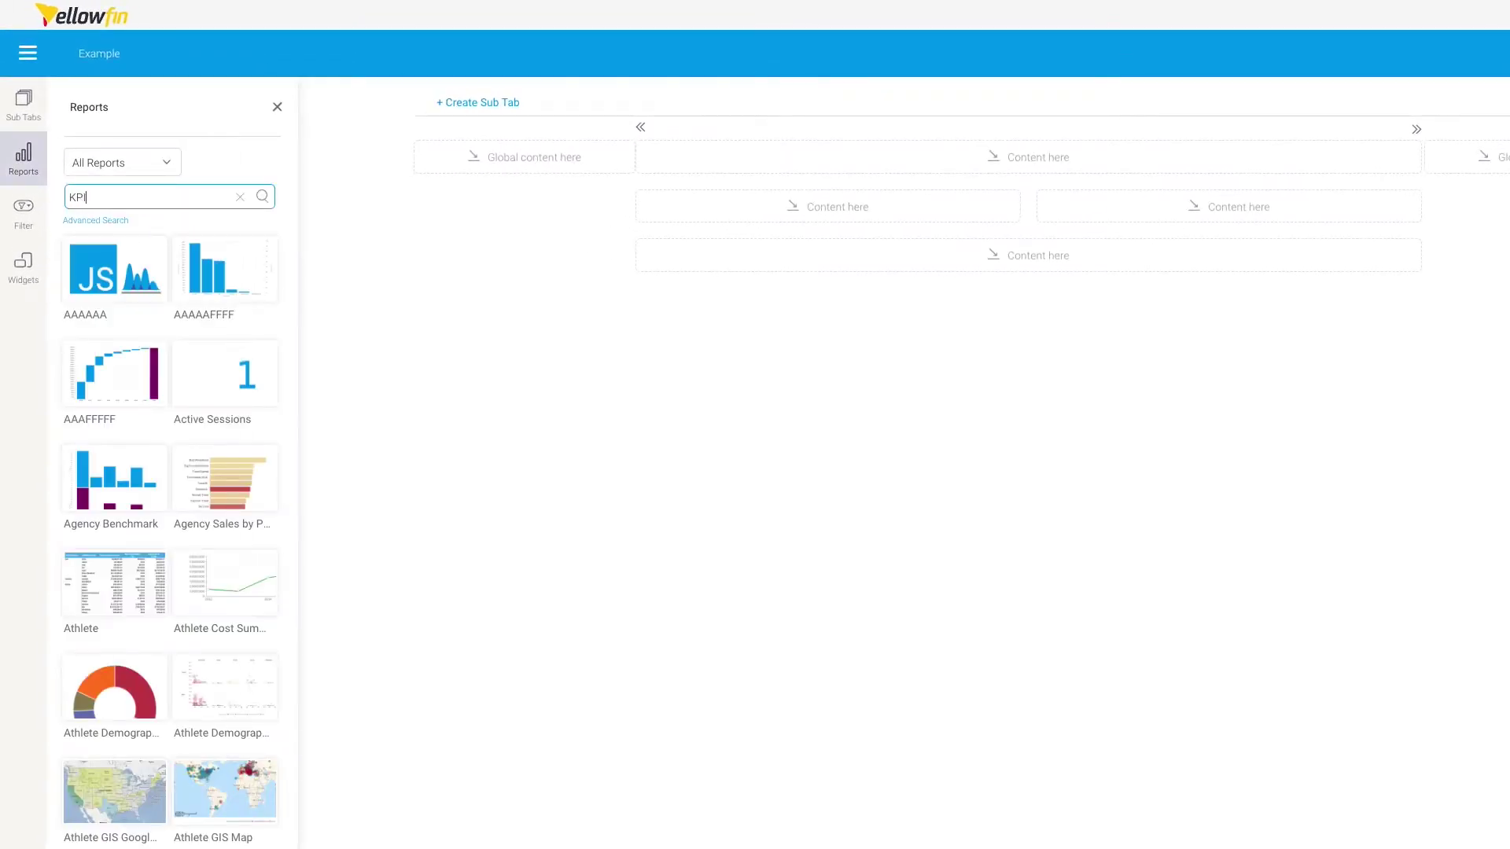
key(Return)
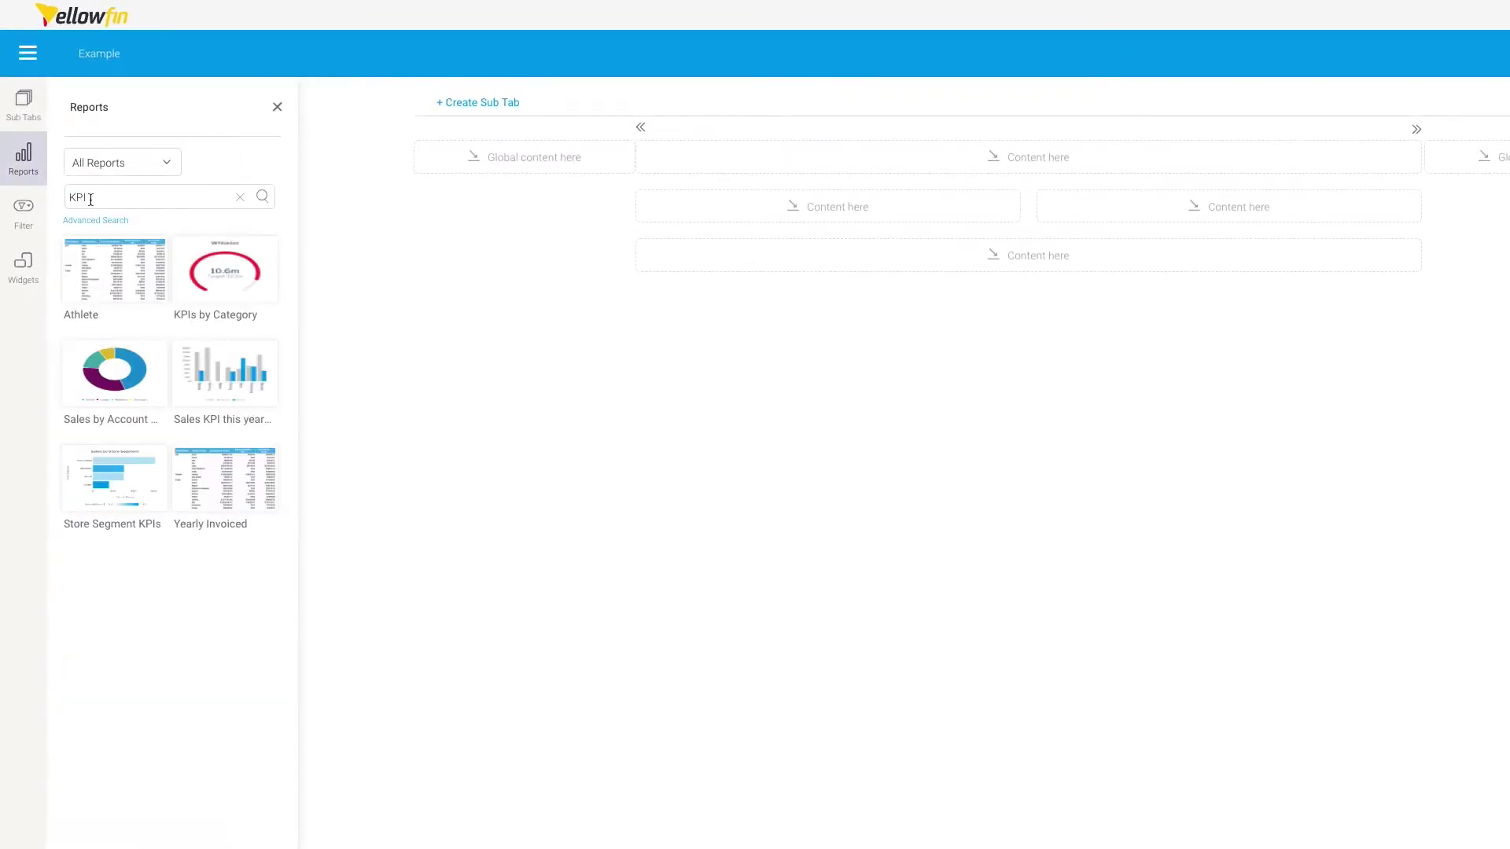
drag(224, 370, 820, 204)
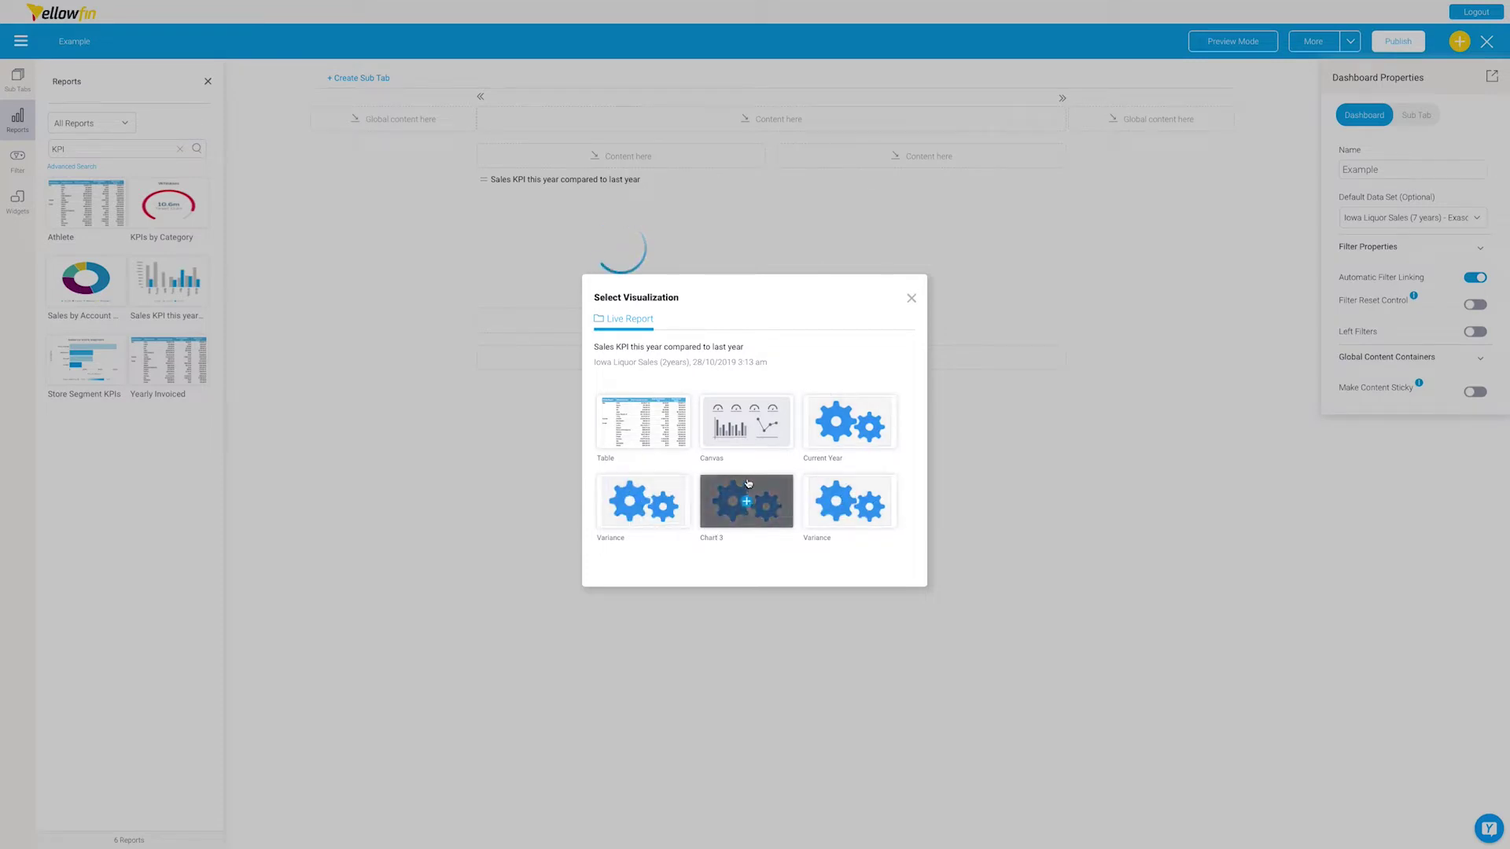
click(745, 503)
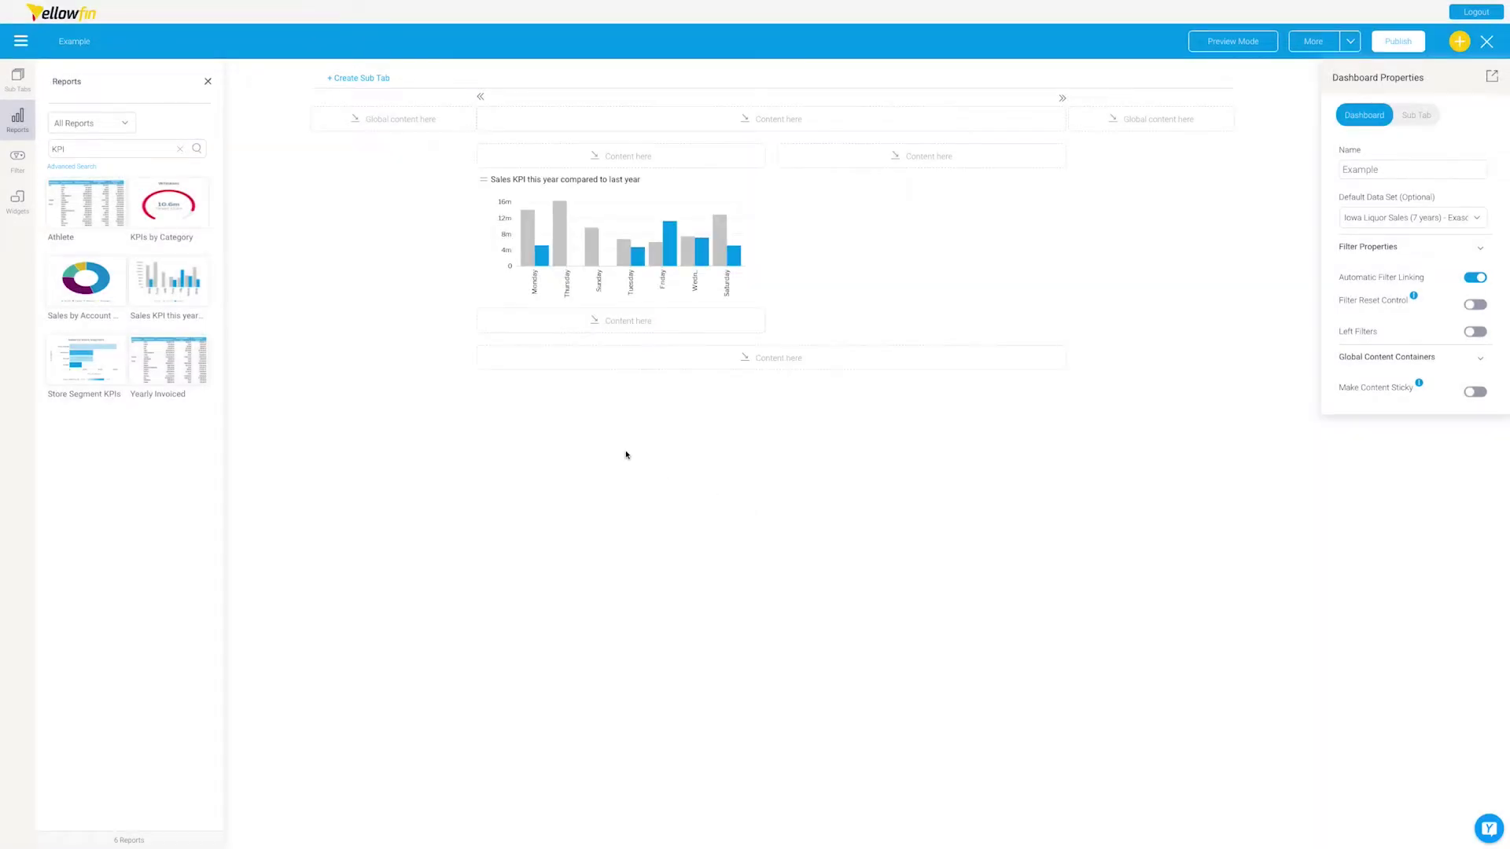
click(676, 229)
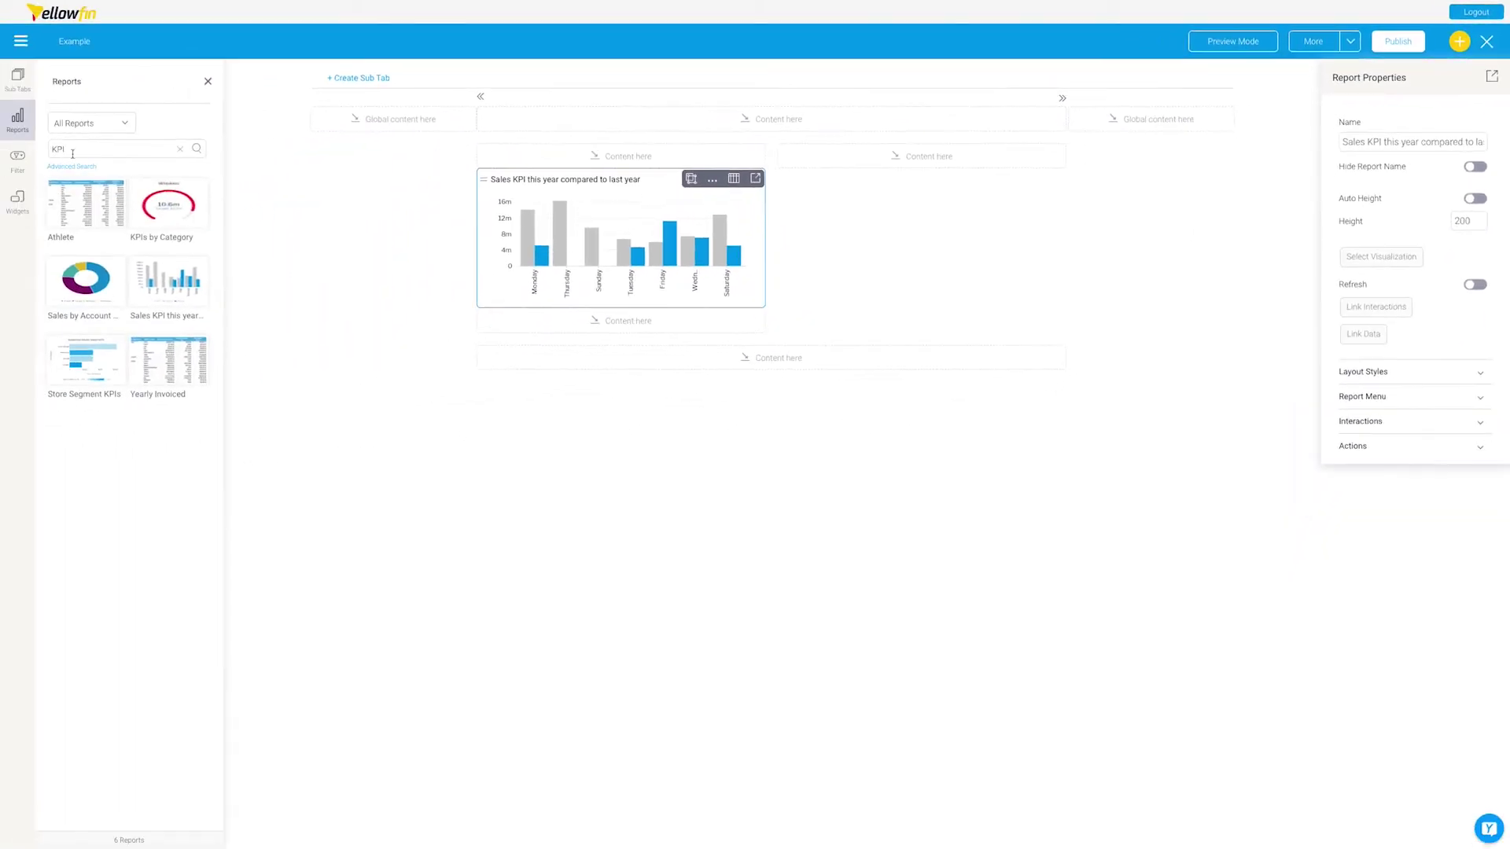
text(Sales by Account)
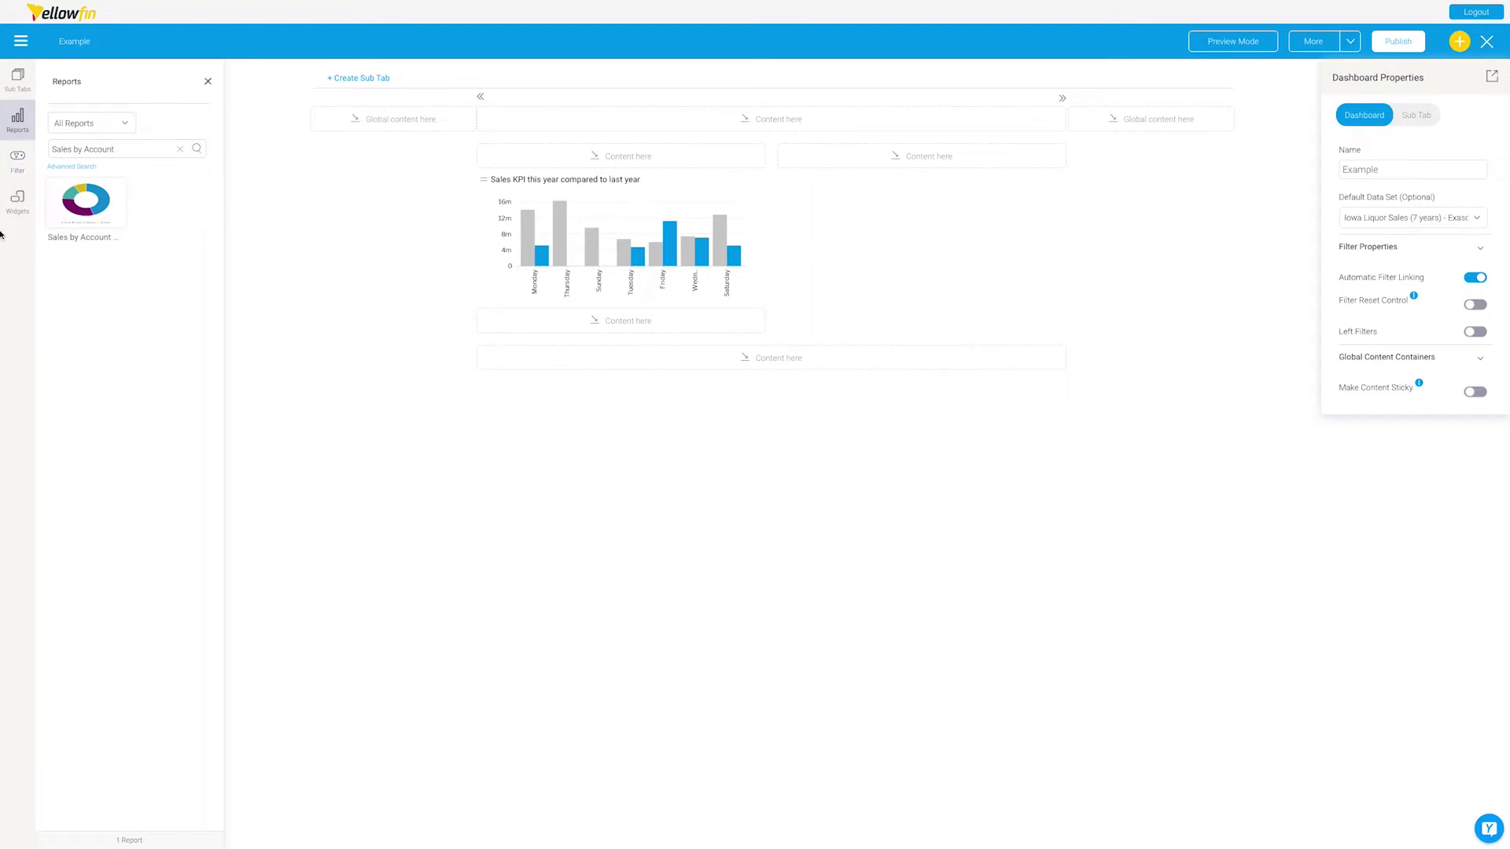
Step: Place Sales by Account Segment KPI beside the bar chart as its Chart 1 donut
drag(98, 213, 896, 155)
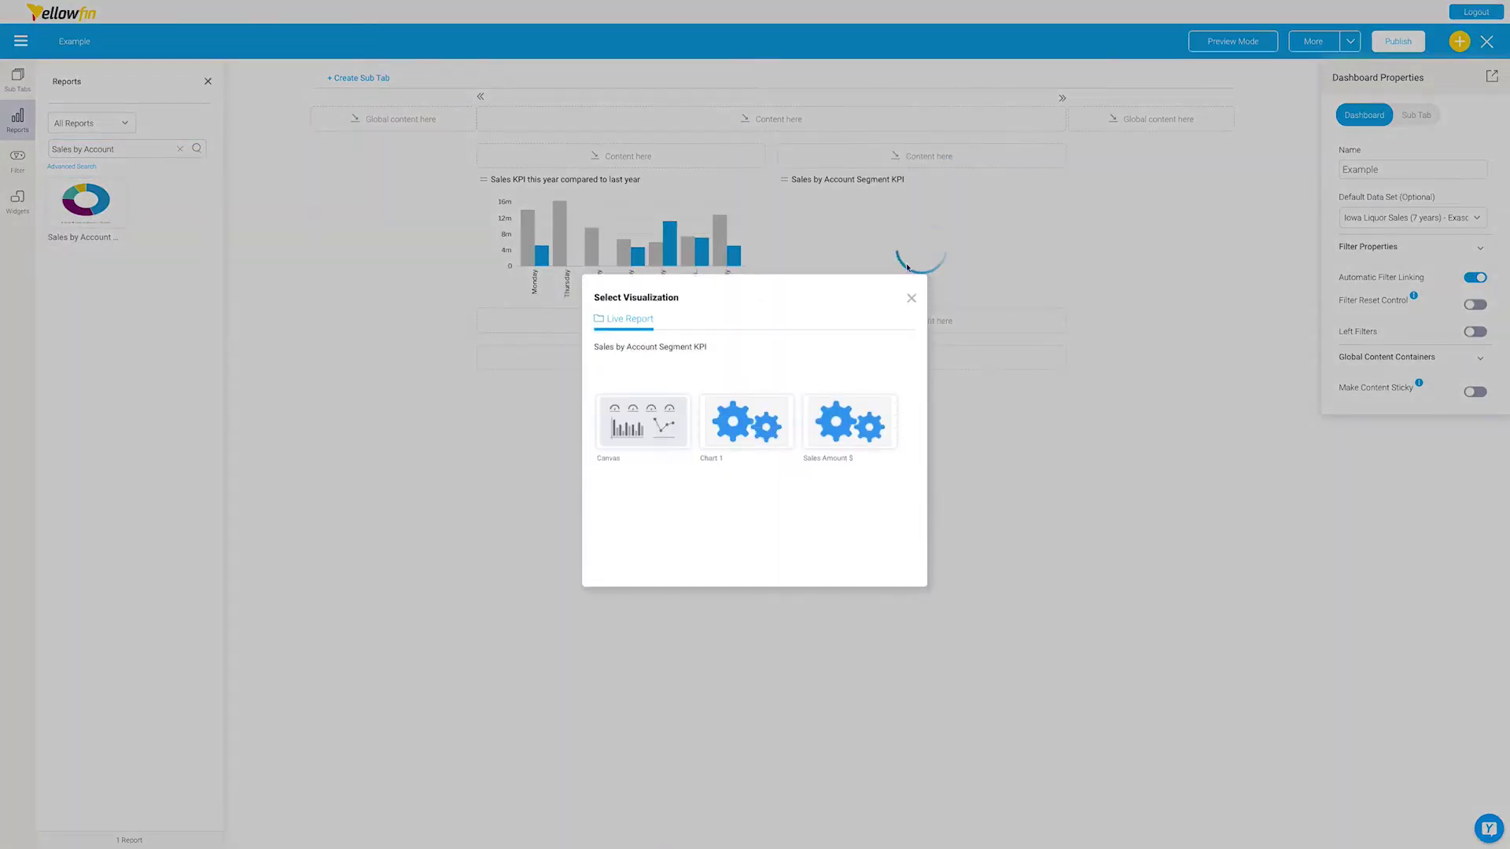
click(731, 420)
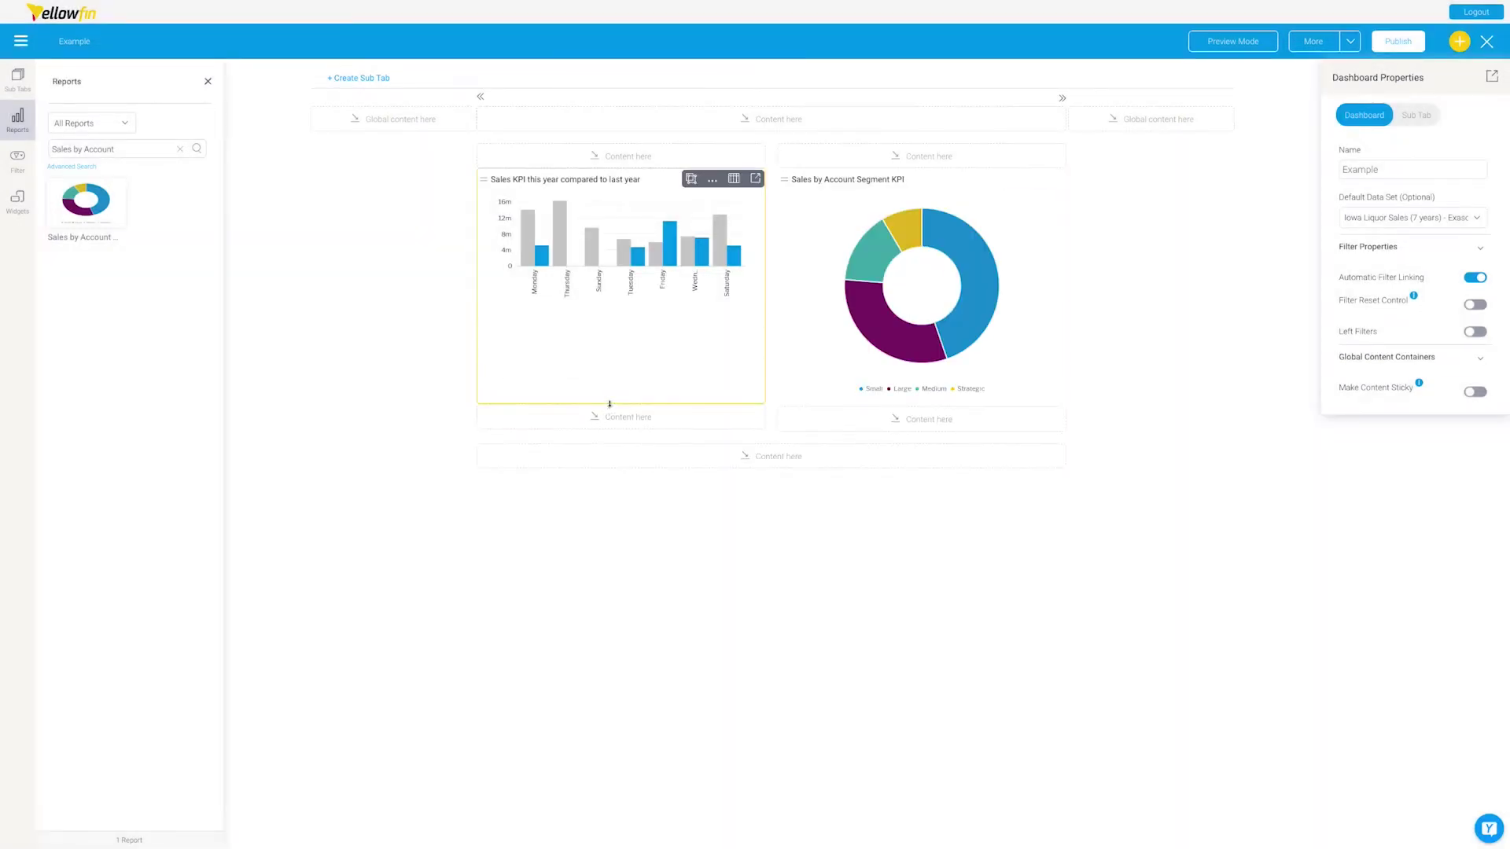
triple_click(83, 149)
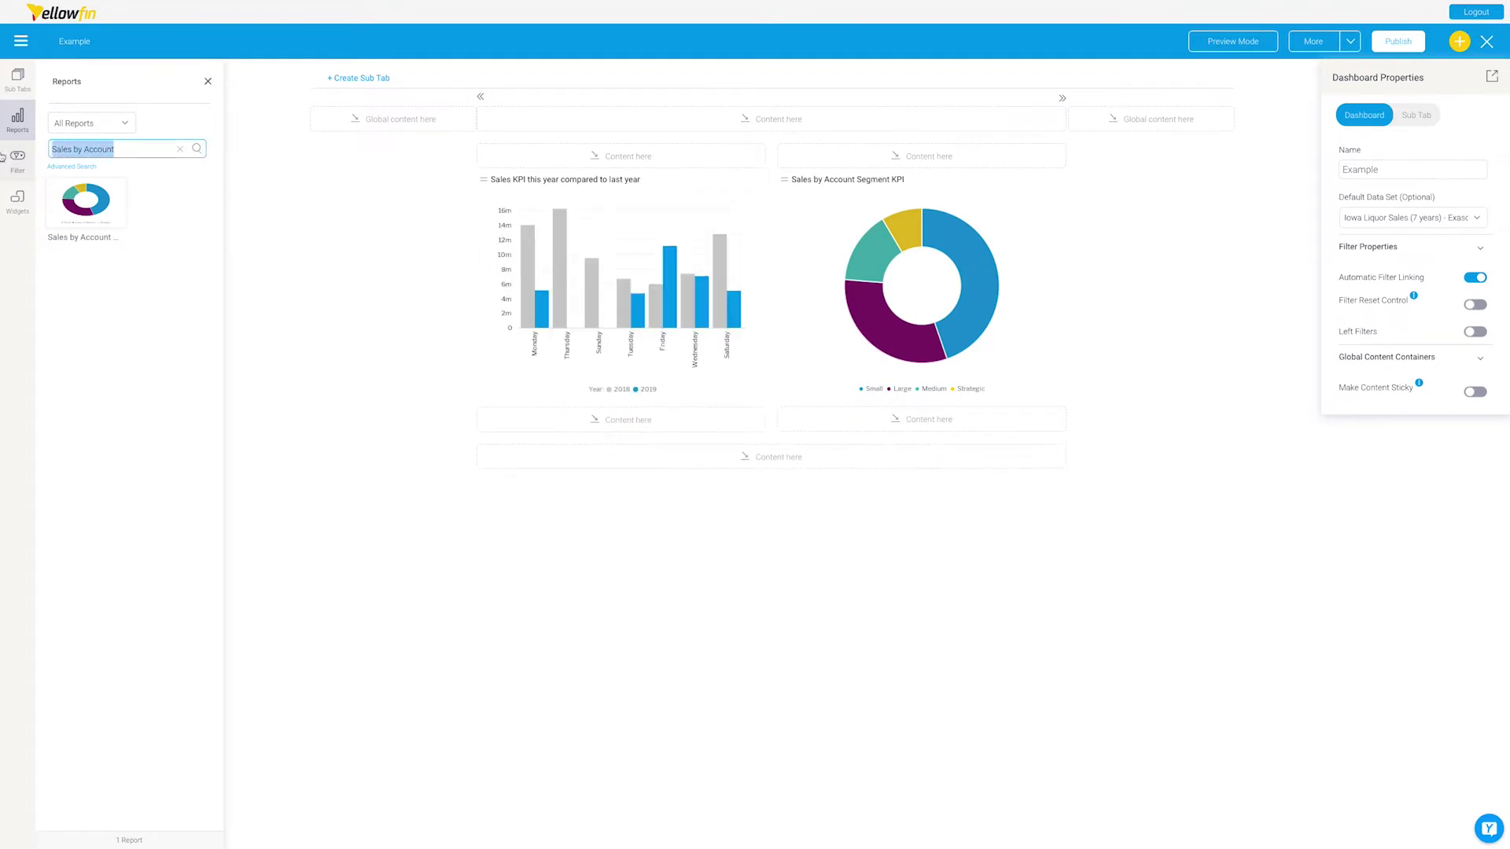
Step: Add Volume Sales Versus Target below as a taller Chart 1 line chart
text(Volume sales)
key(Return)
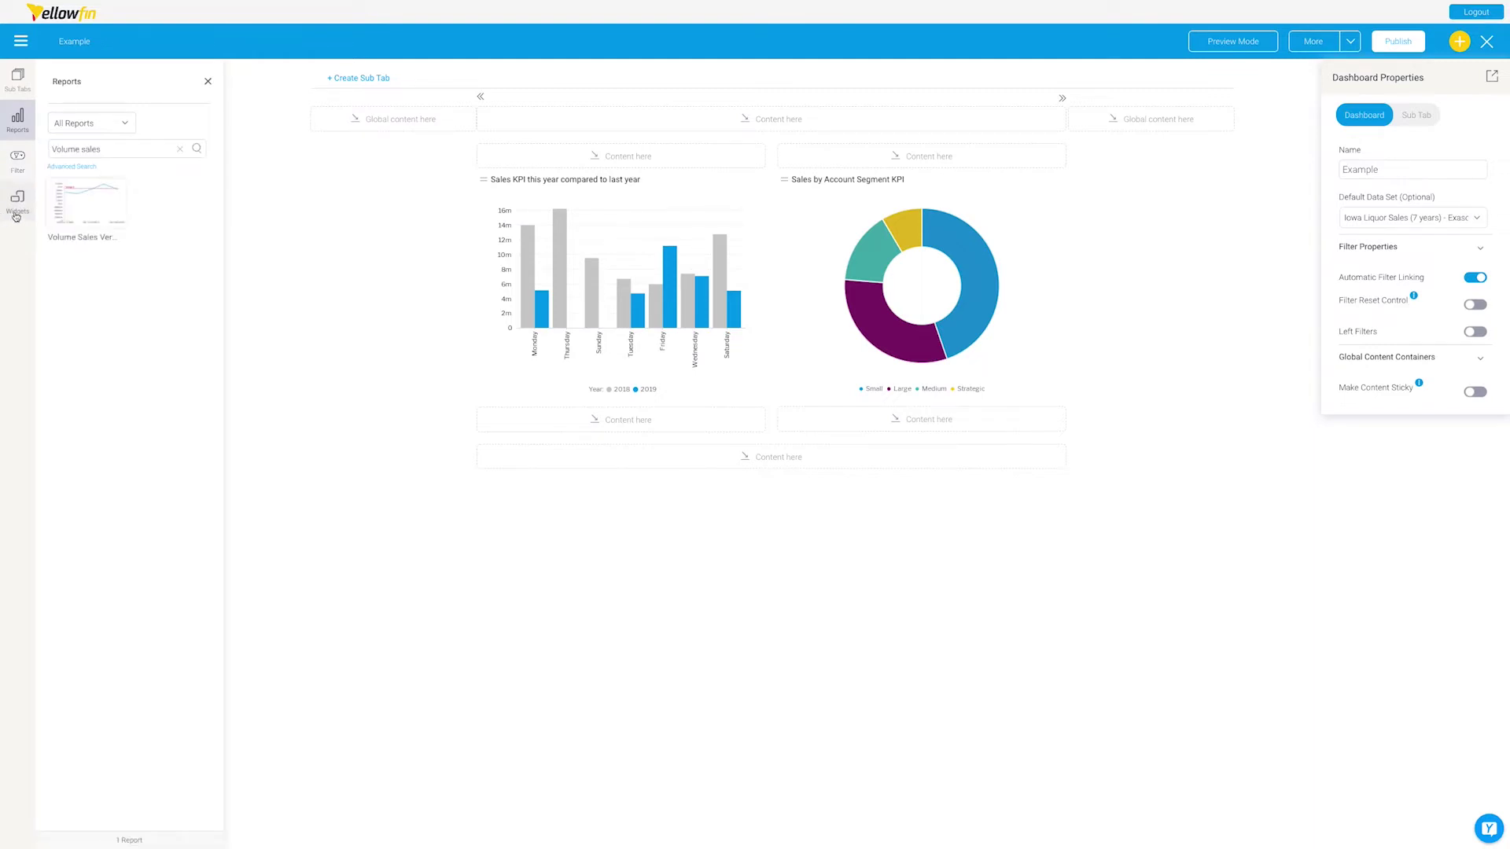
drag(93, 202, 739, 455)
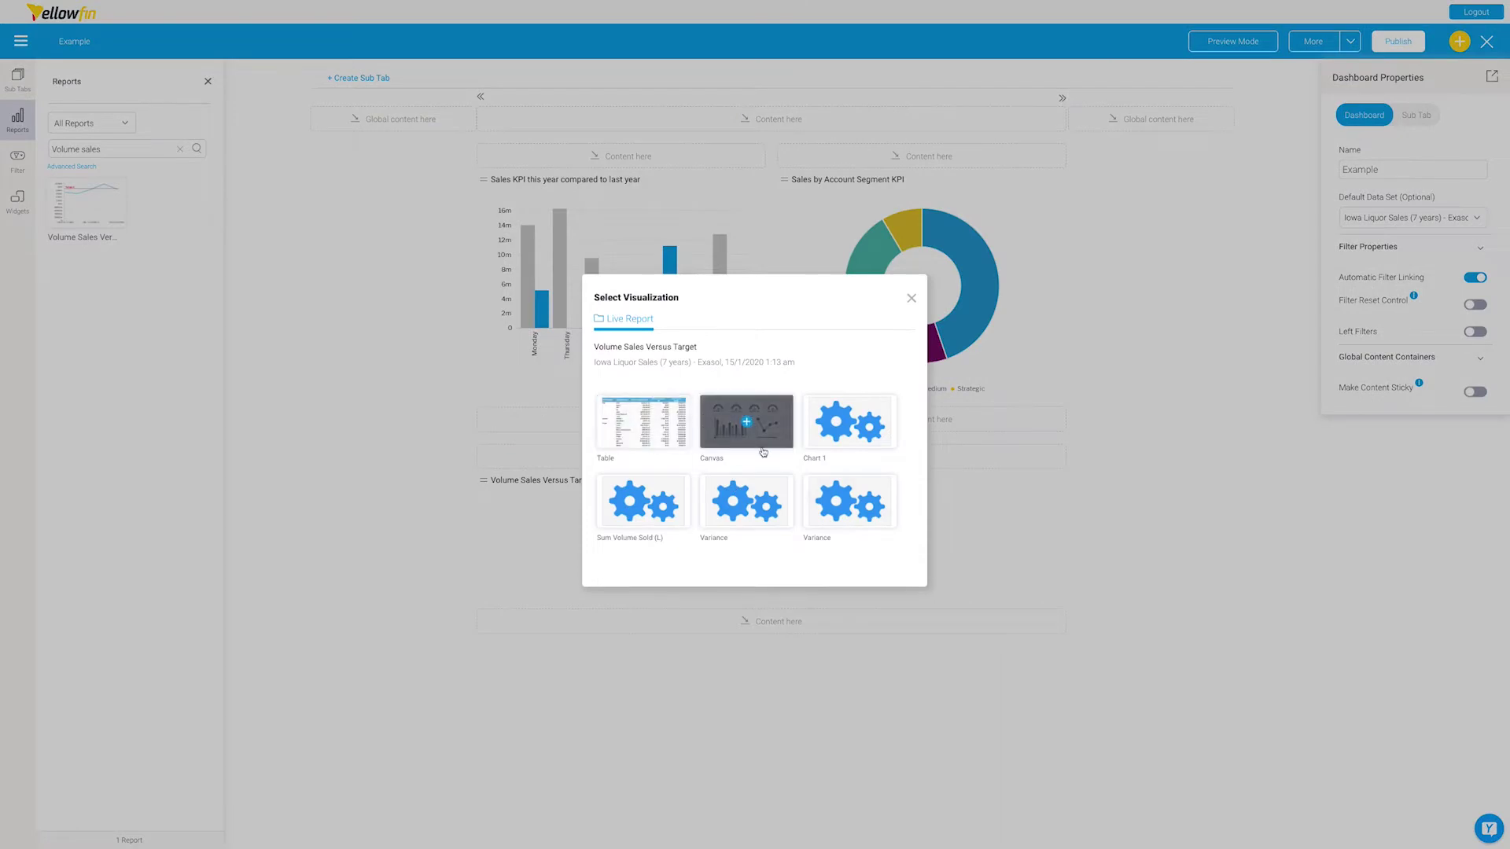
click(832, 437)
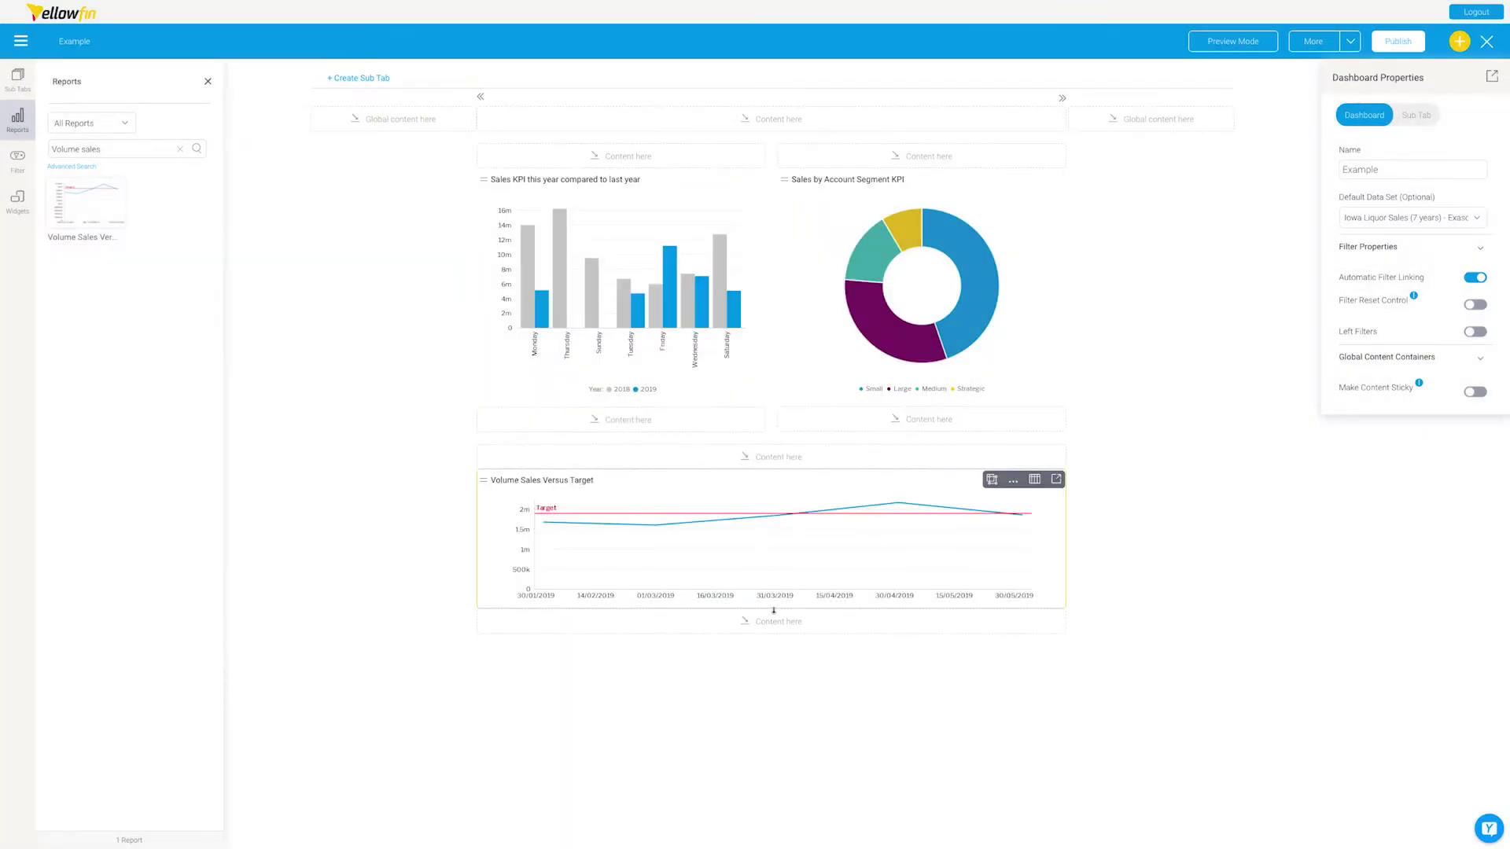
drag(774, 625, 784, 758)
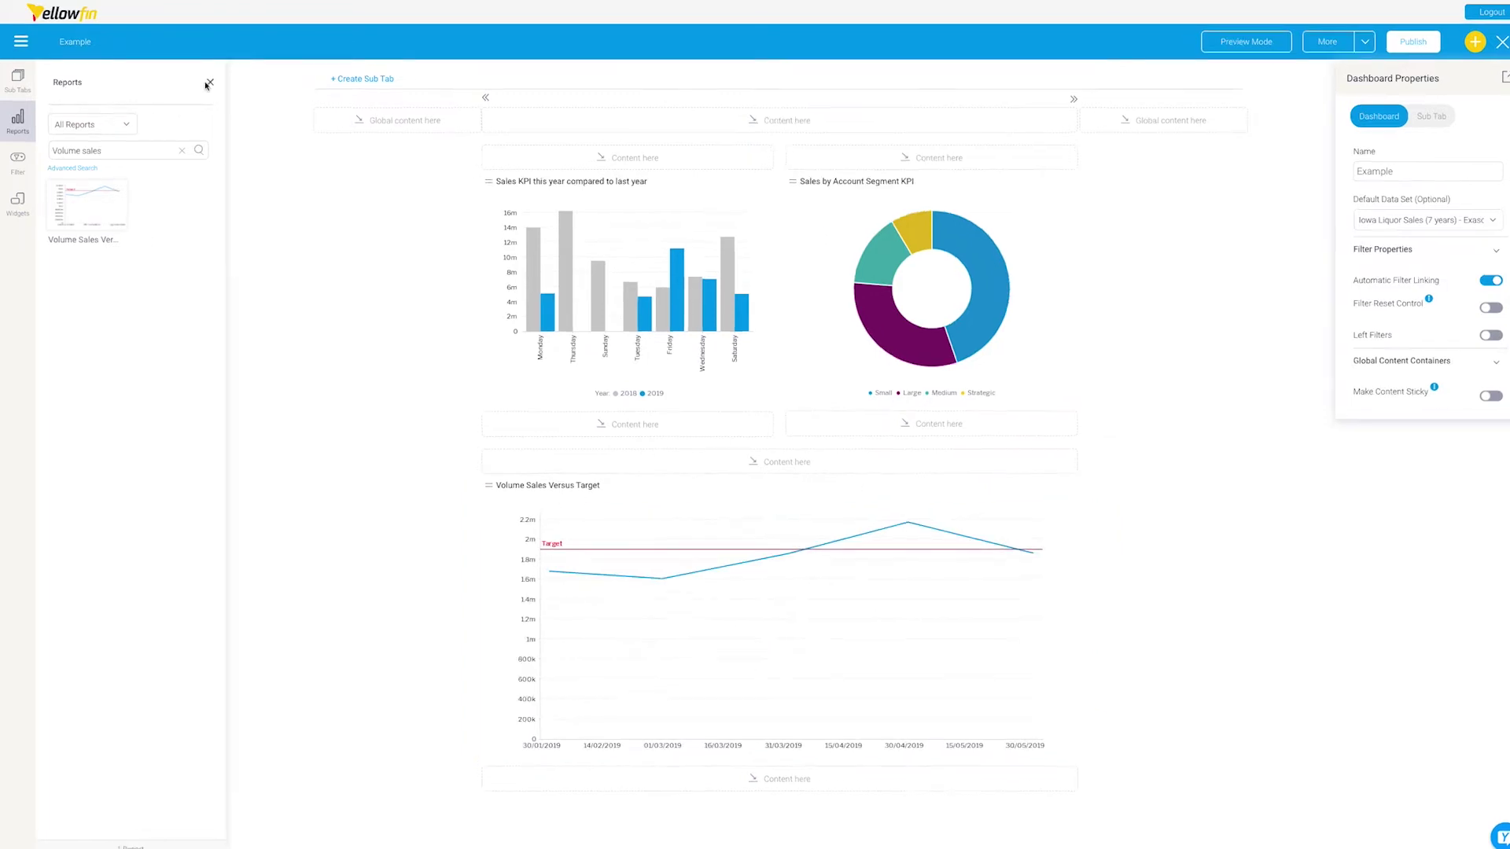
click(208, 83)
click(18, 158)
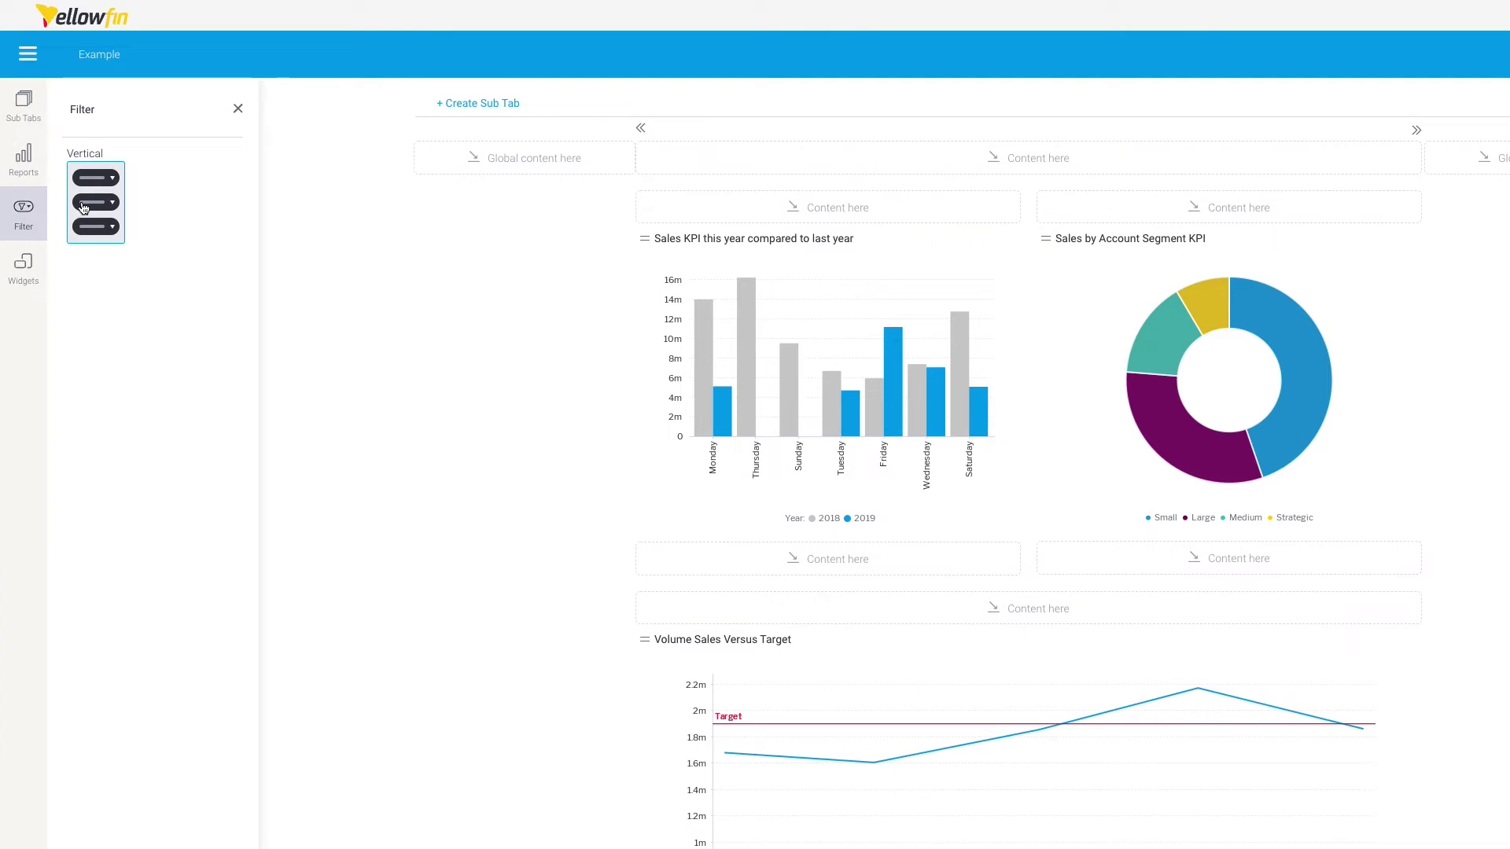
Step: Add a left vertical filter panel with Premium Category, Flavoured Flag and Celebrity Owned Flag filters
drag(88, 204, 483, 144)
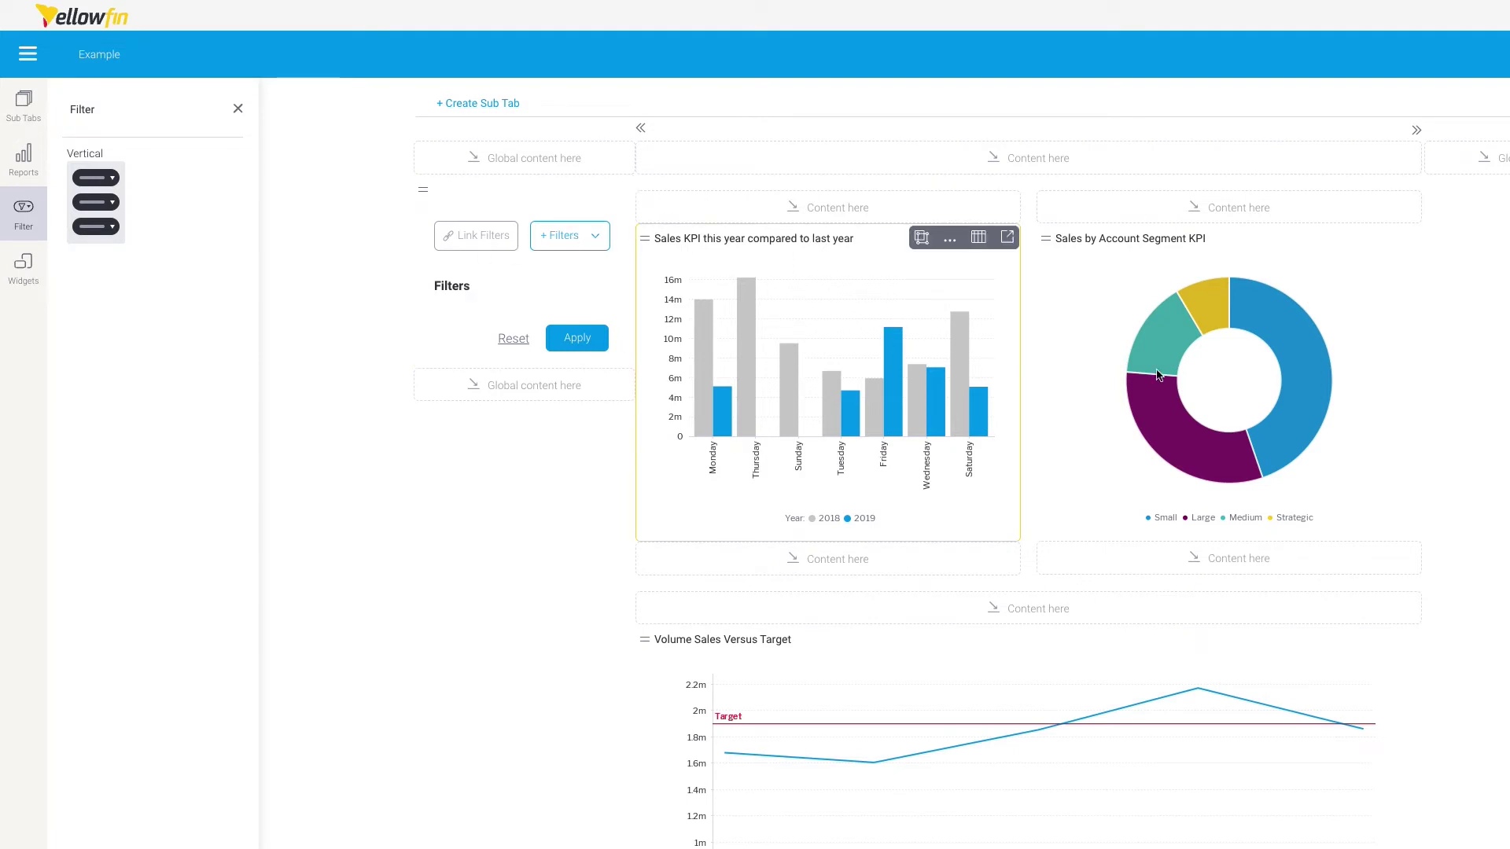
click(578, 240)
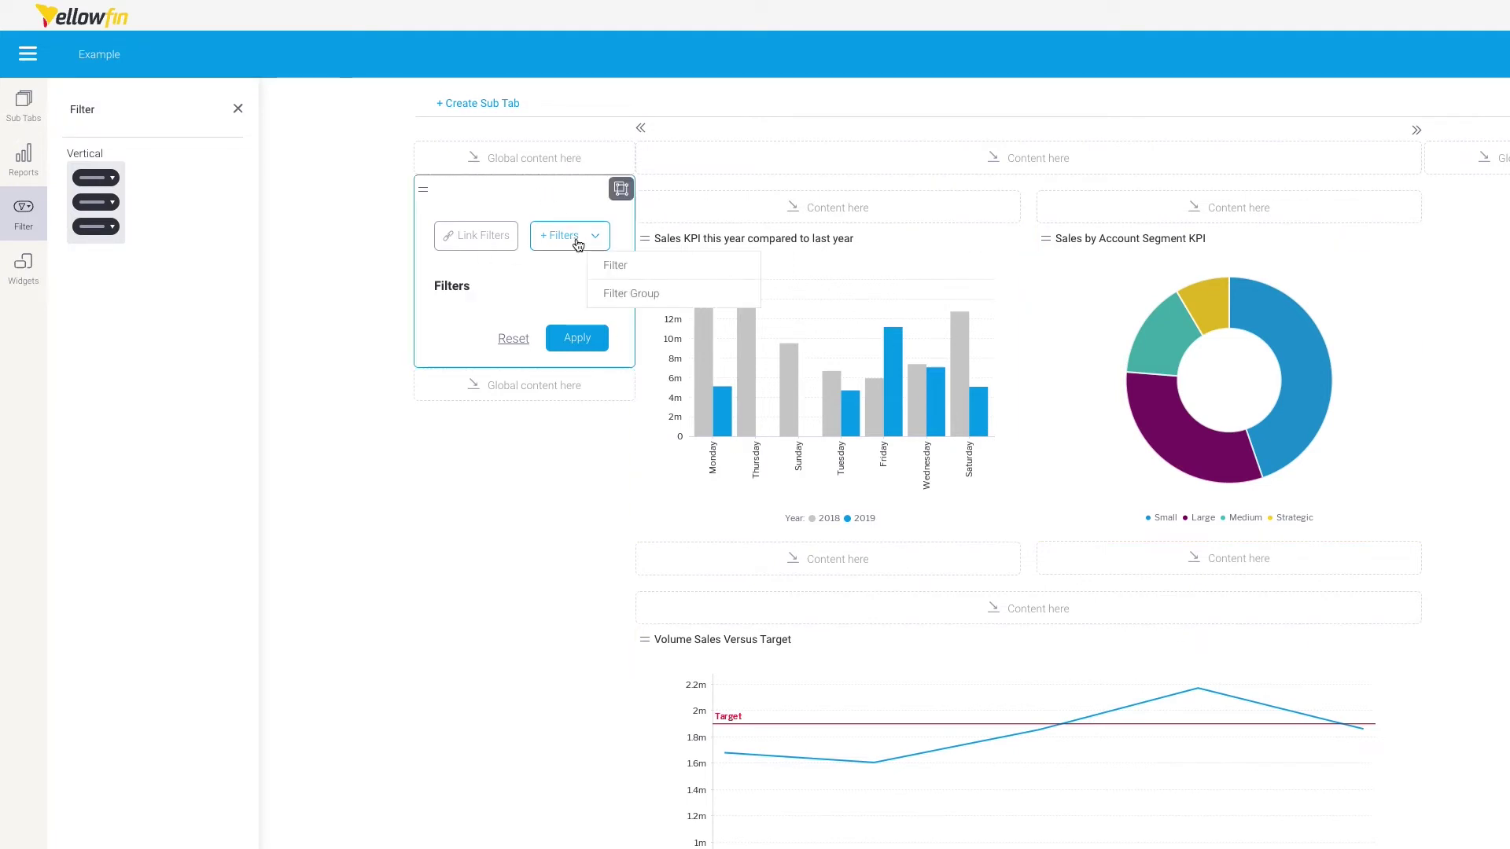
click(615, 265)
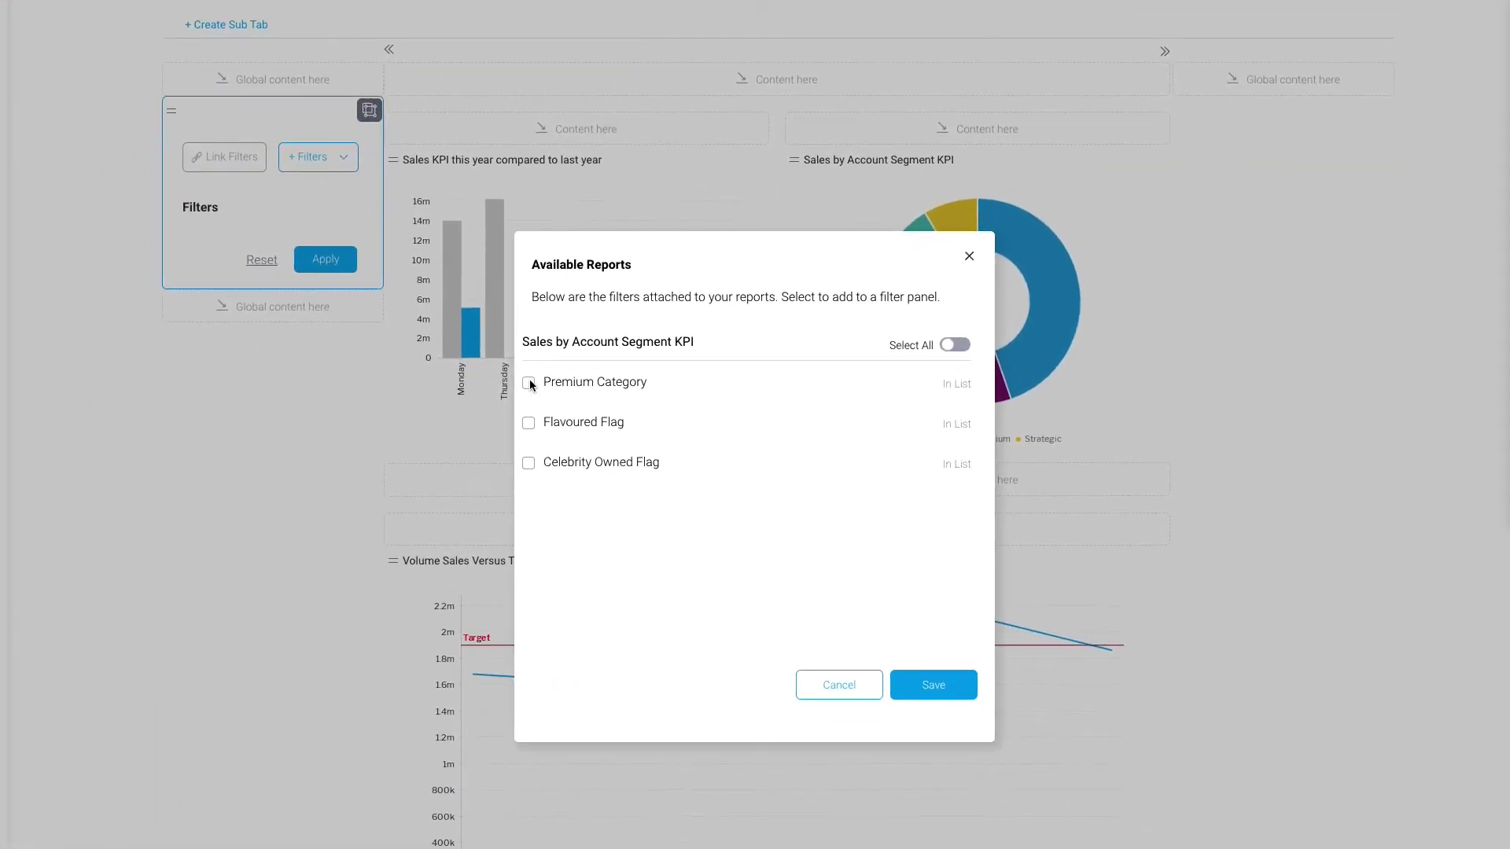
click(530, 384)
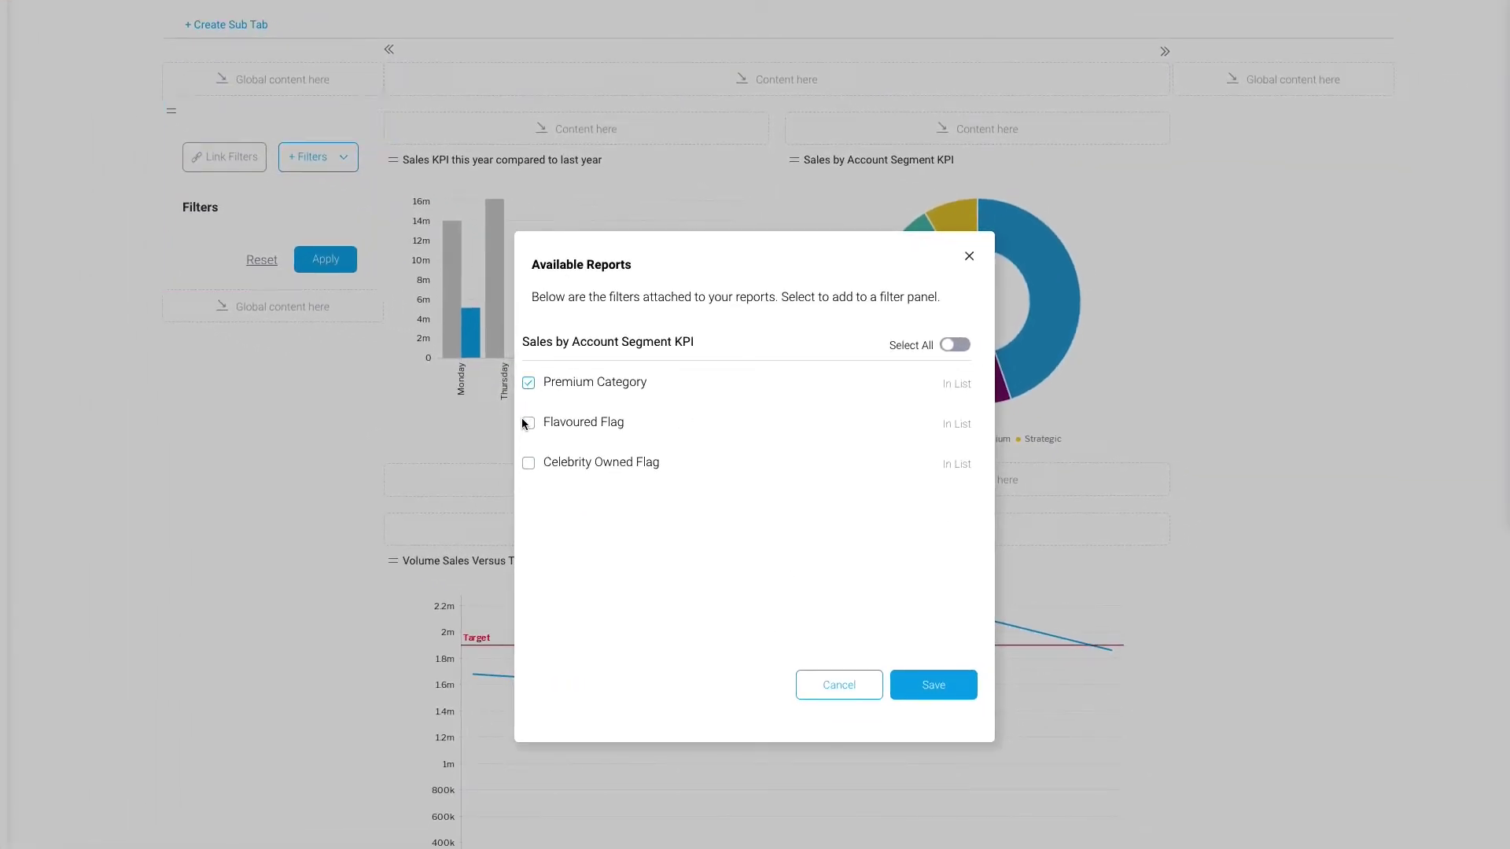
click(528, 464)
click(948, 690)
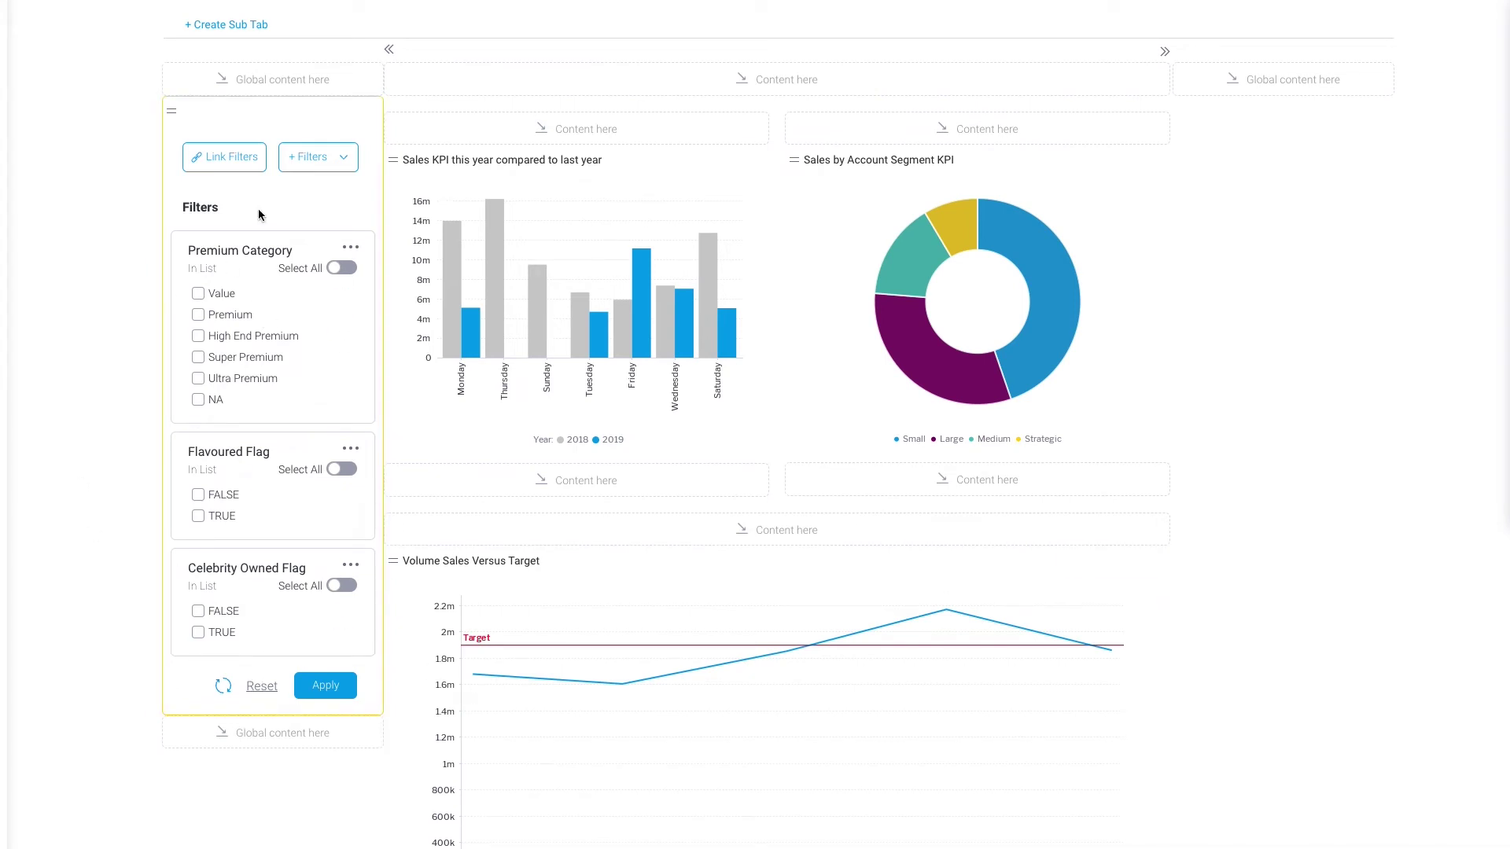
Step: Map Premium Category and Flavoured Flag to same-named report fields and apply the filter links
click(226, 157)
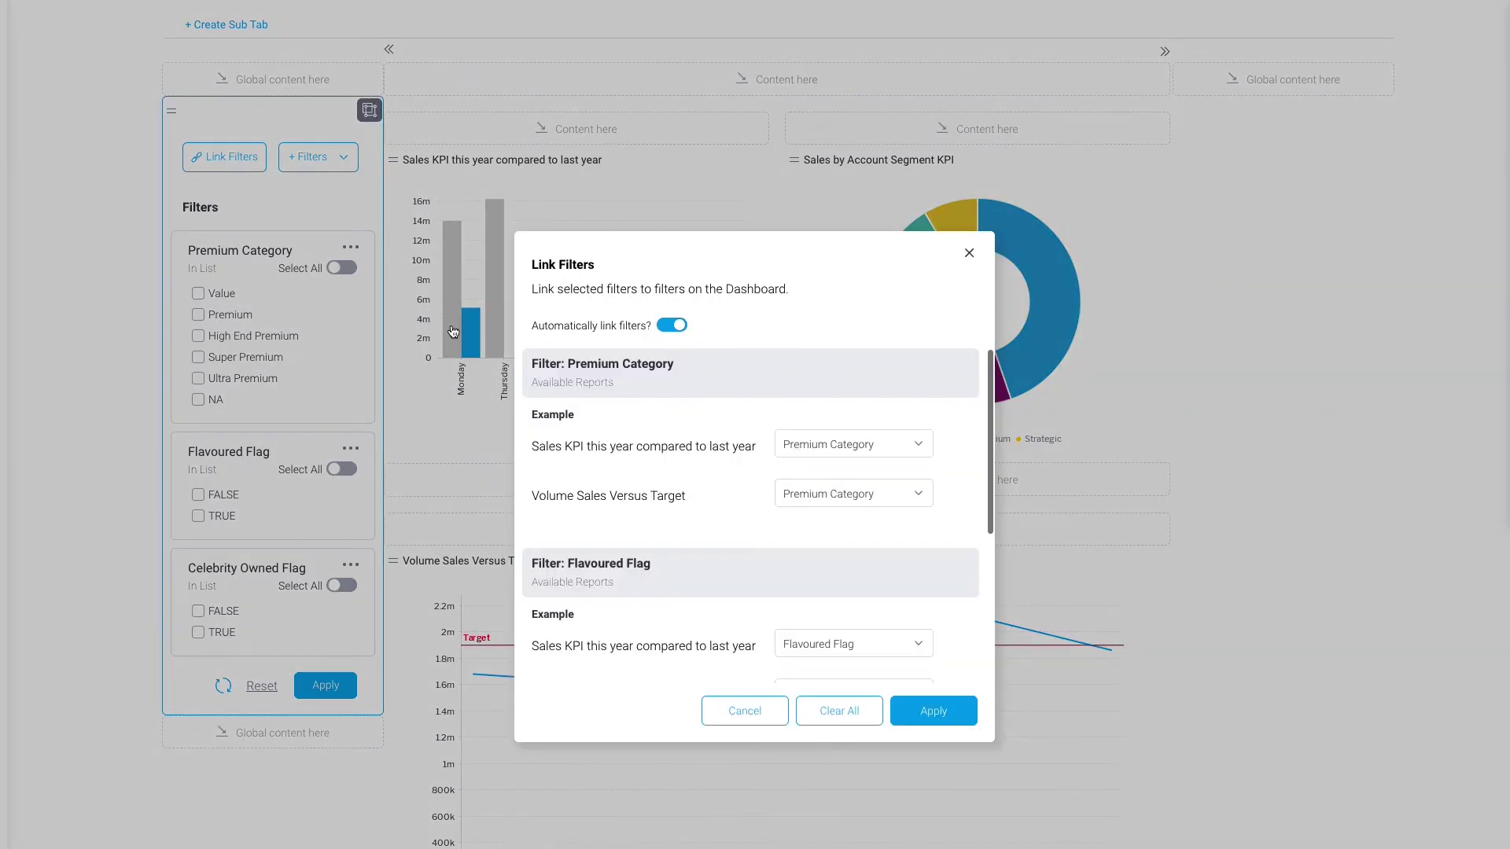
click(919, 445)
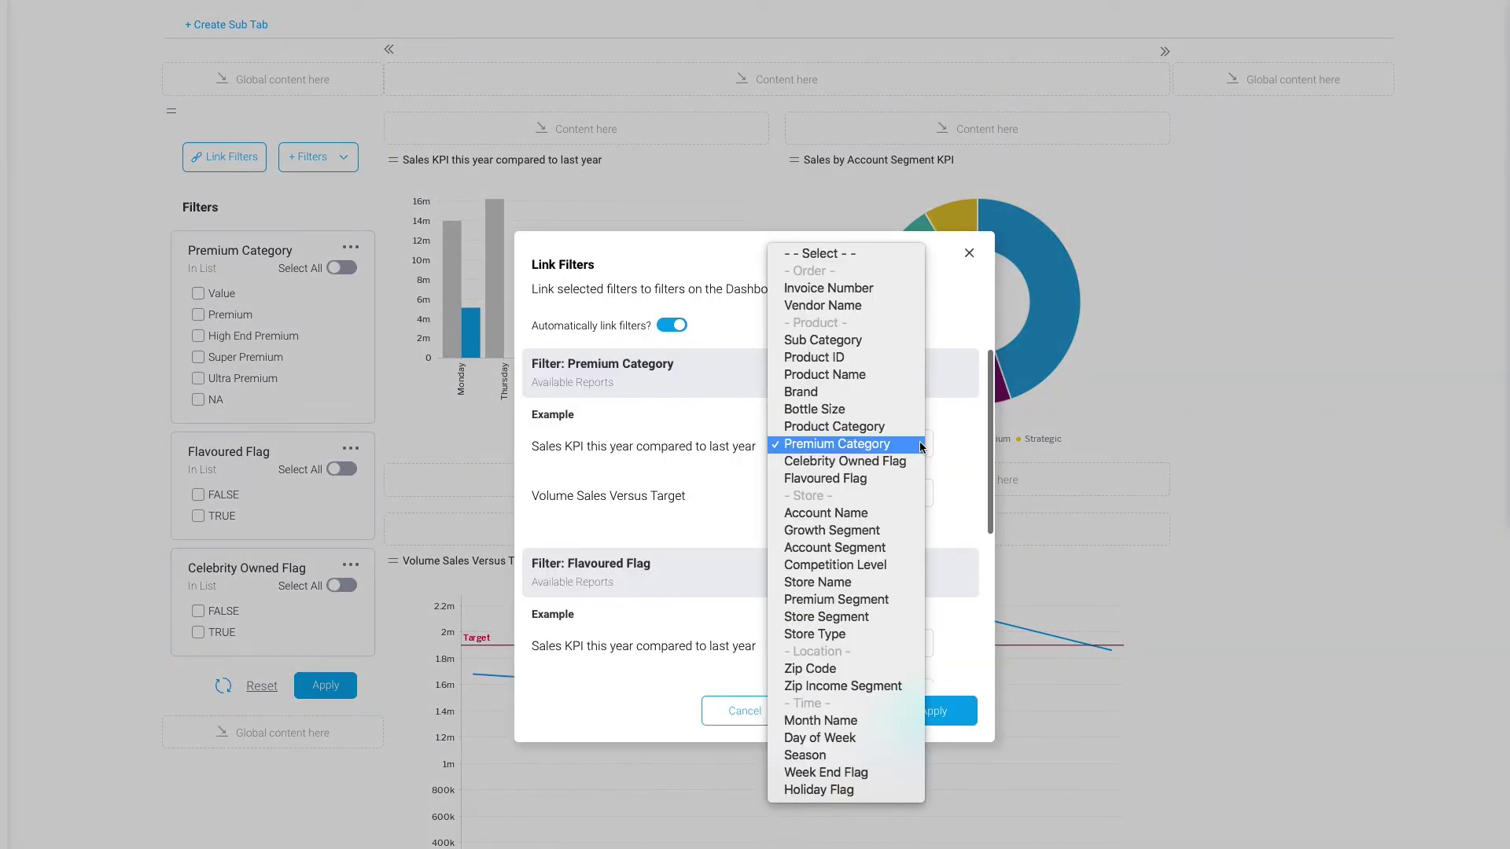
click(851, 446)
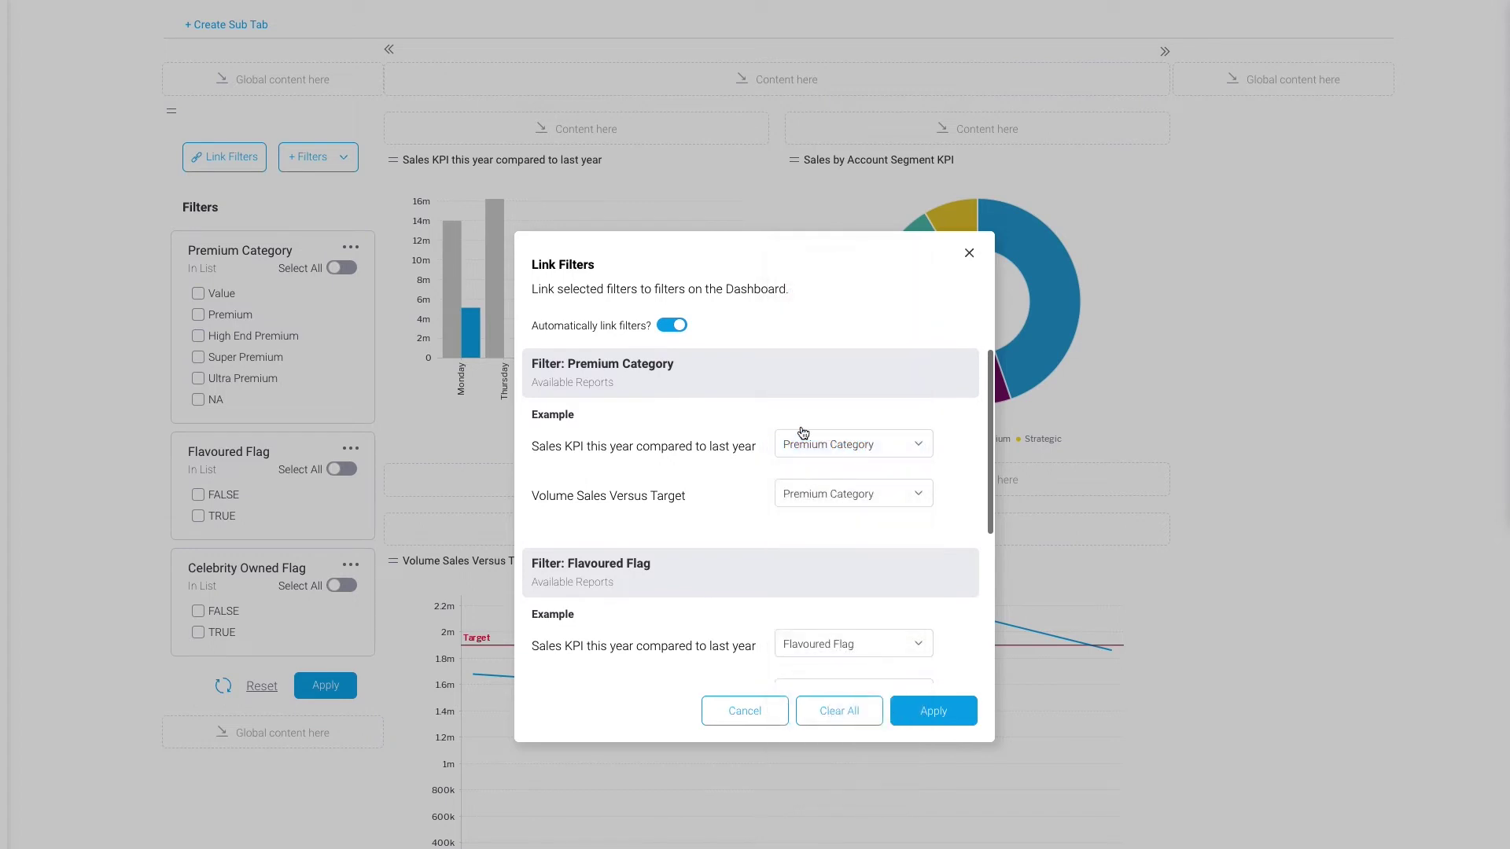
drag(681, 361, 568, 364)
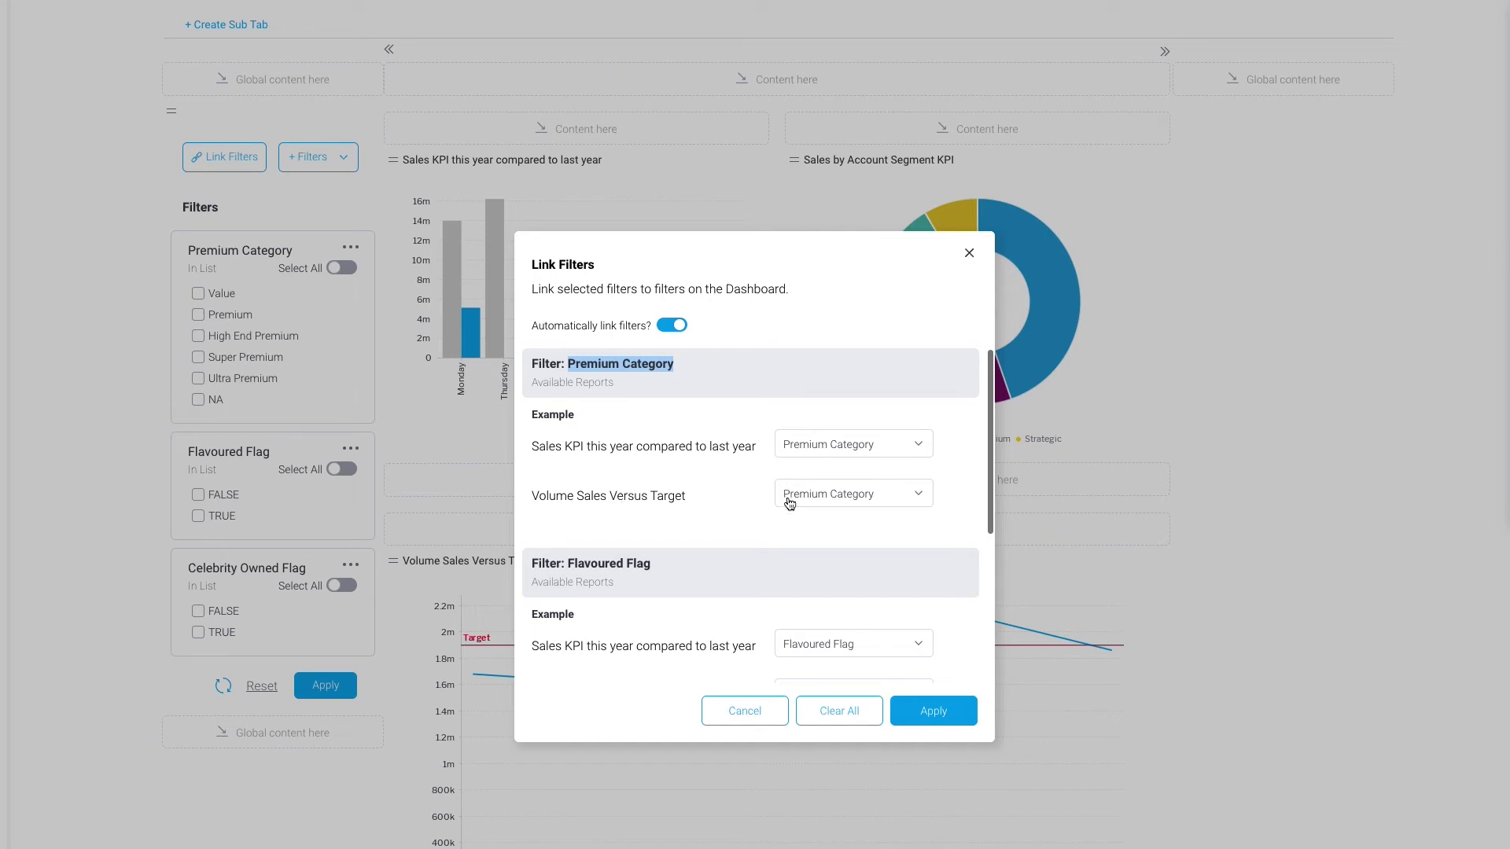
scroll(786, 504, down, 2)
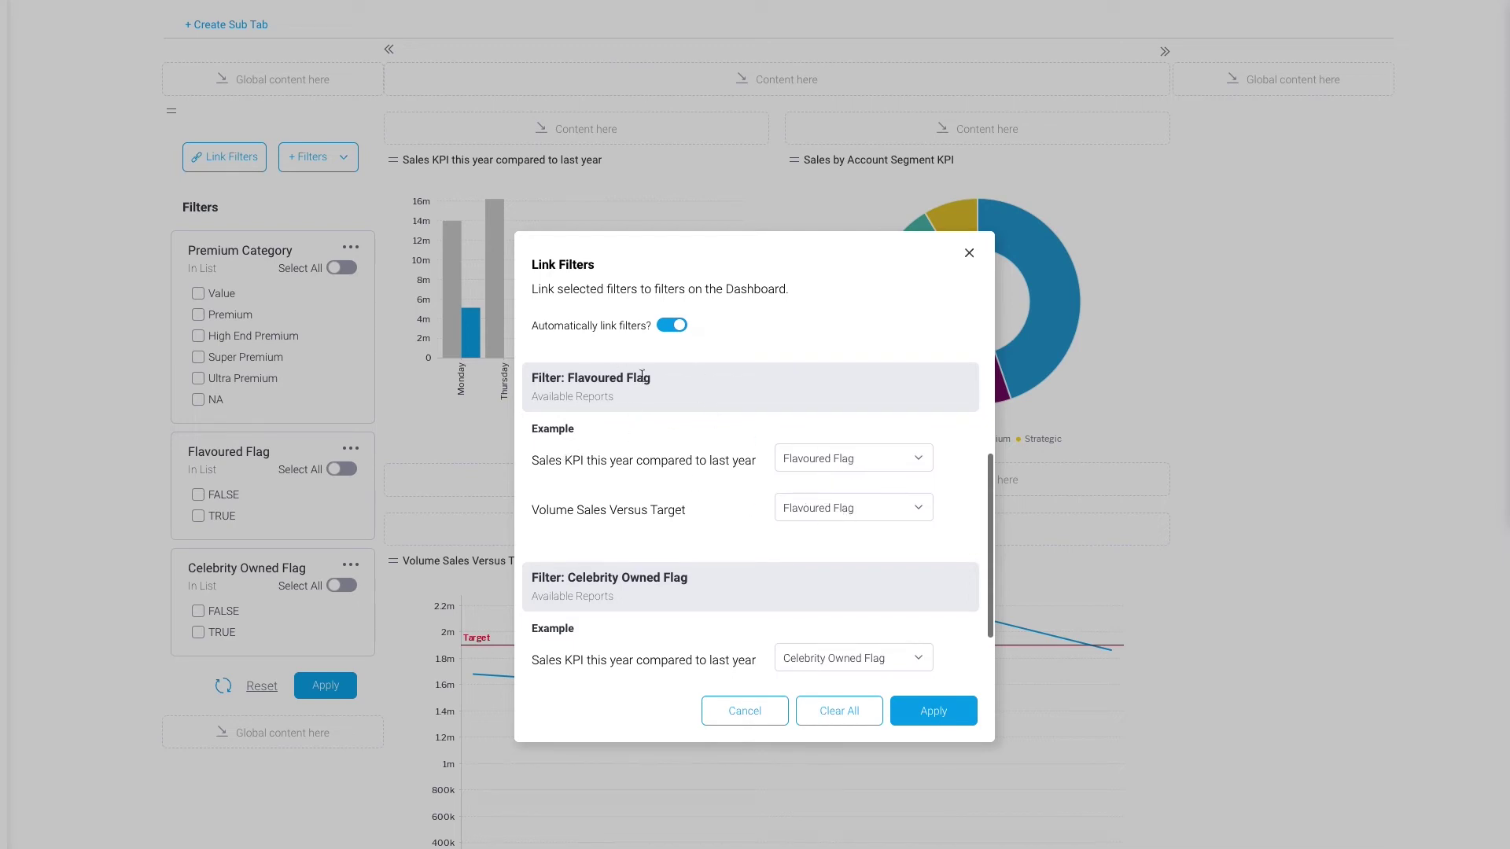
scroll(742, 570, down, 1)
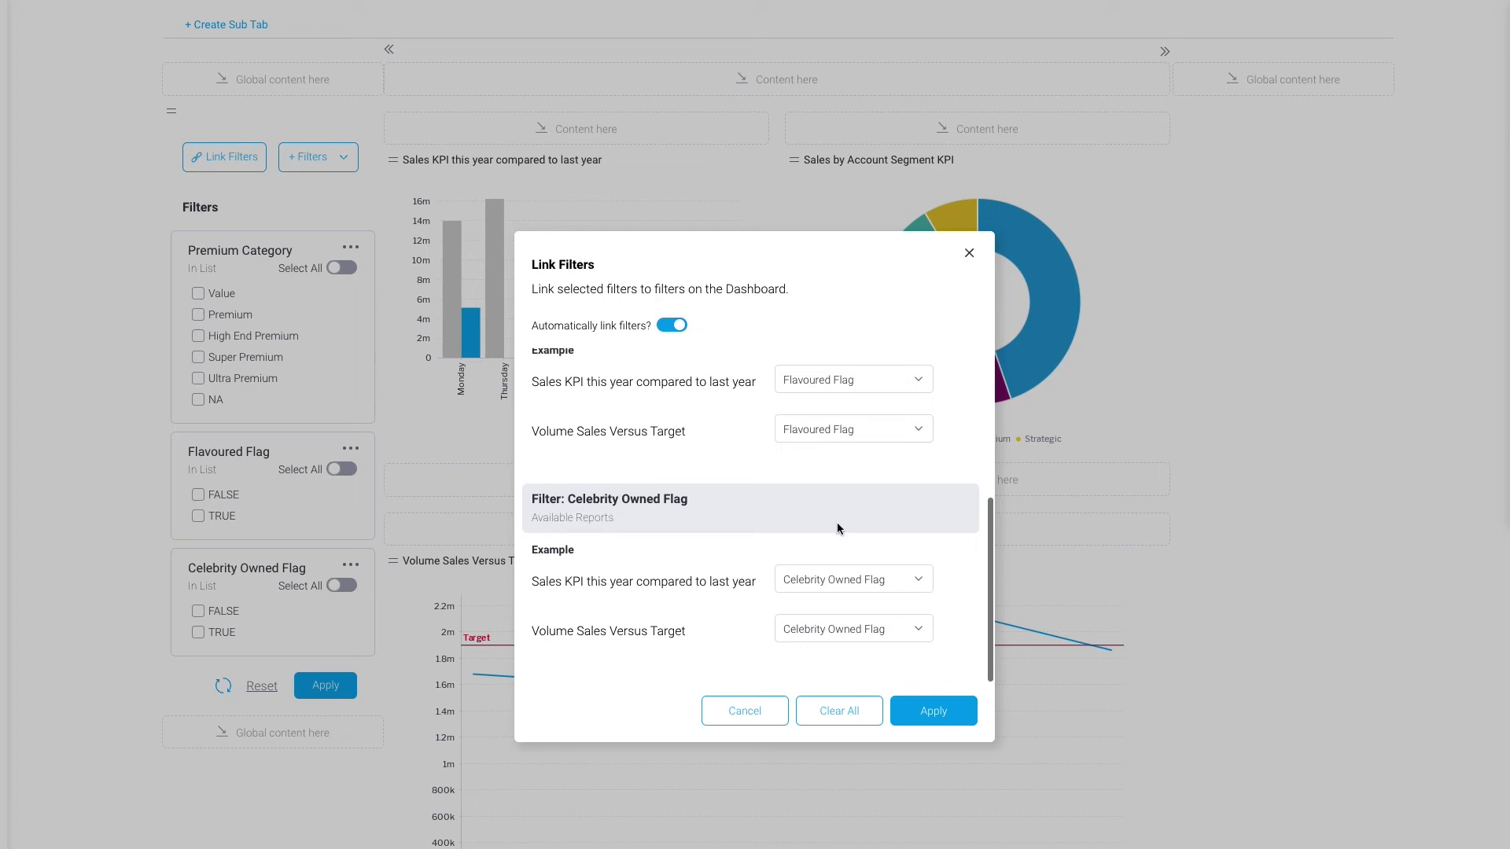
click(665, 329)
click(917, 428)
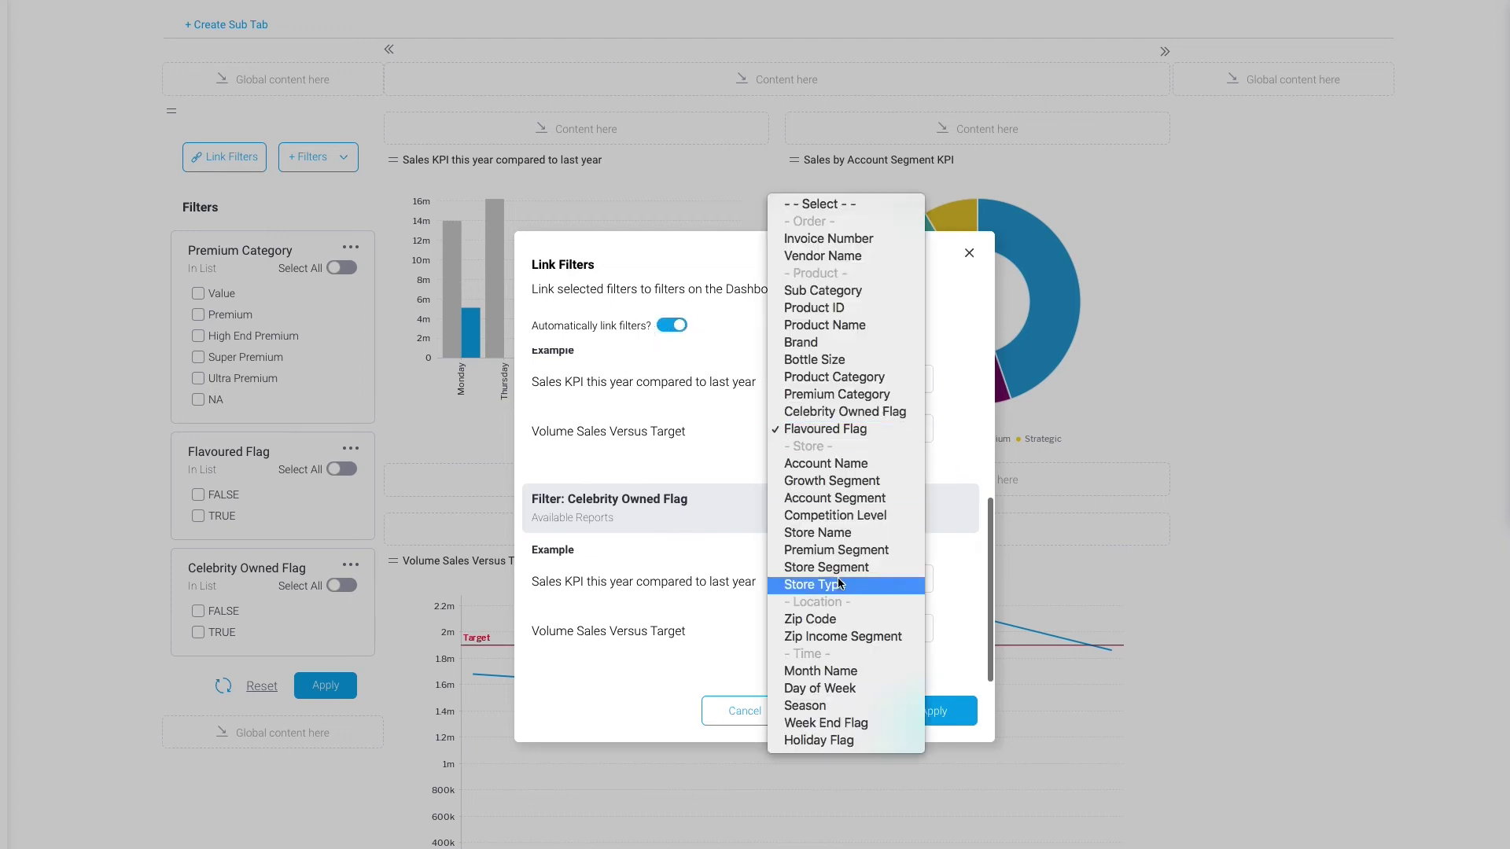
click(940, 446)
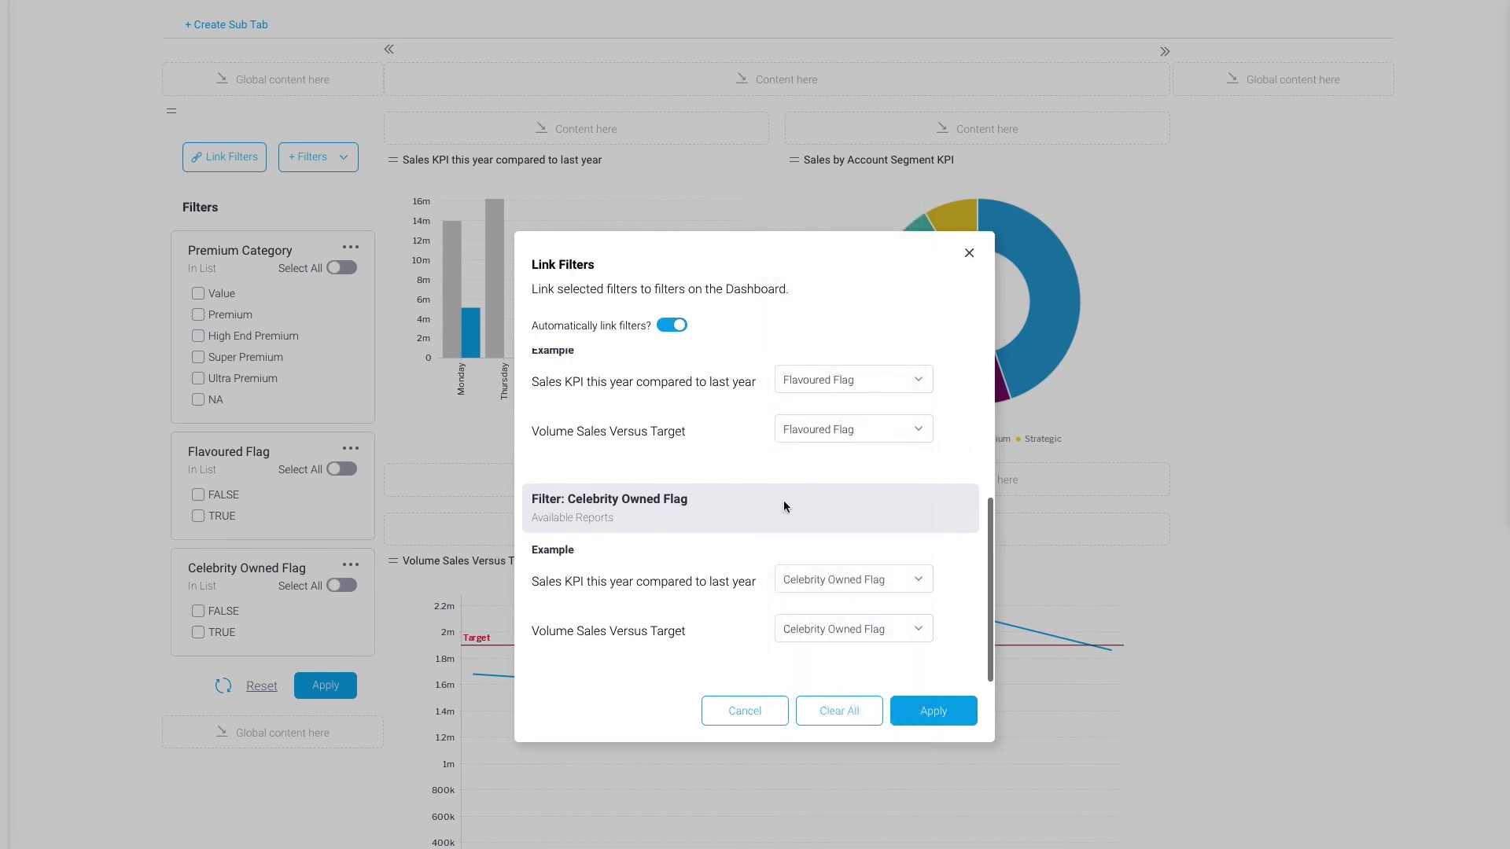
click(933, 710)
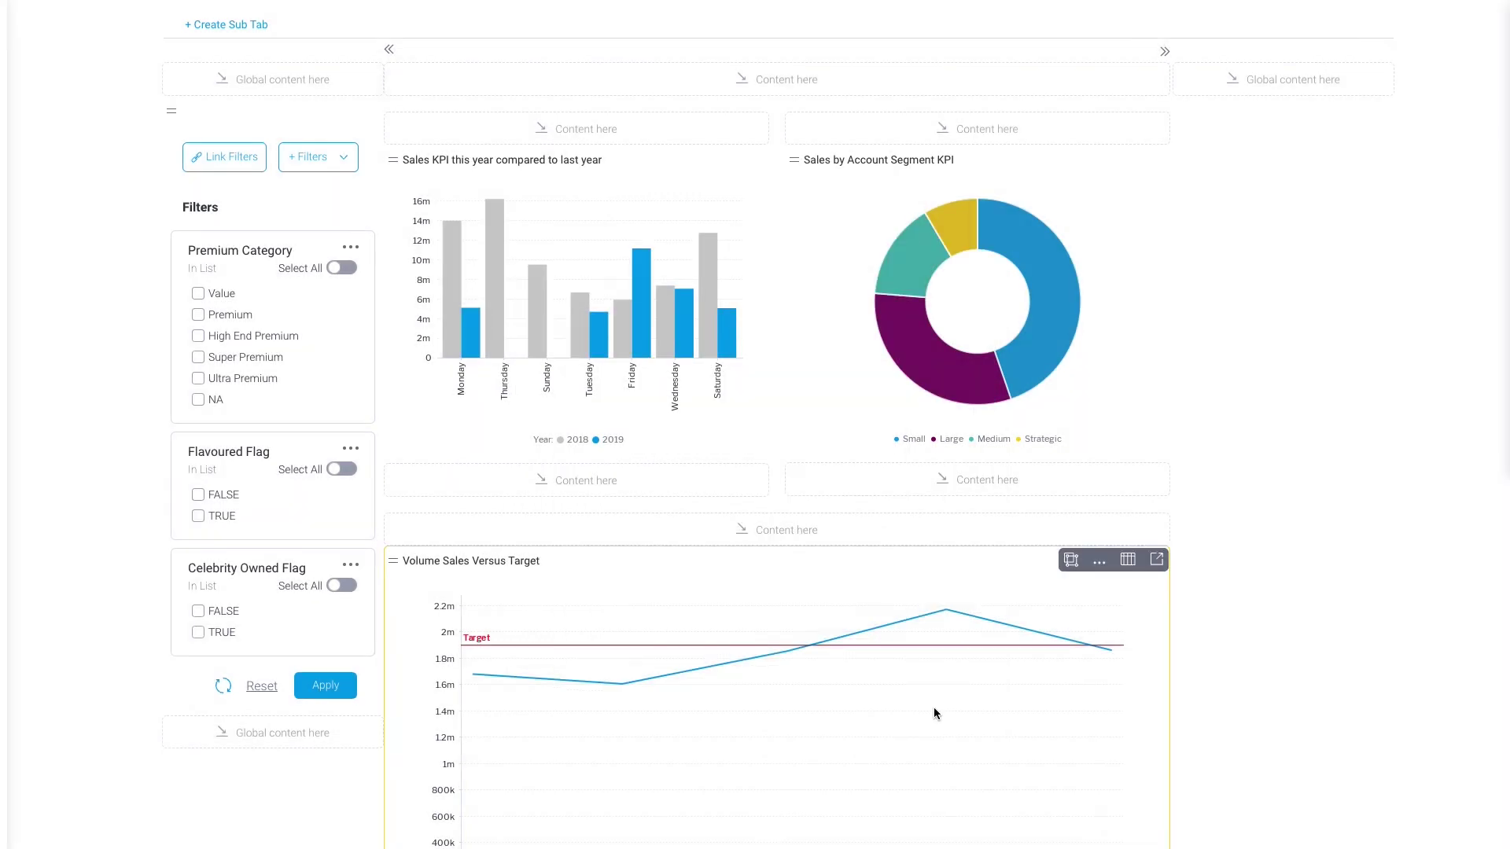
click(197, 314)
click(320, 687)
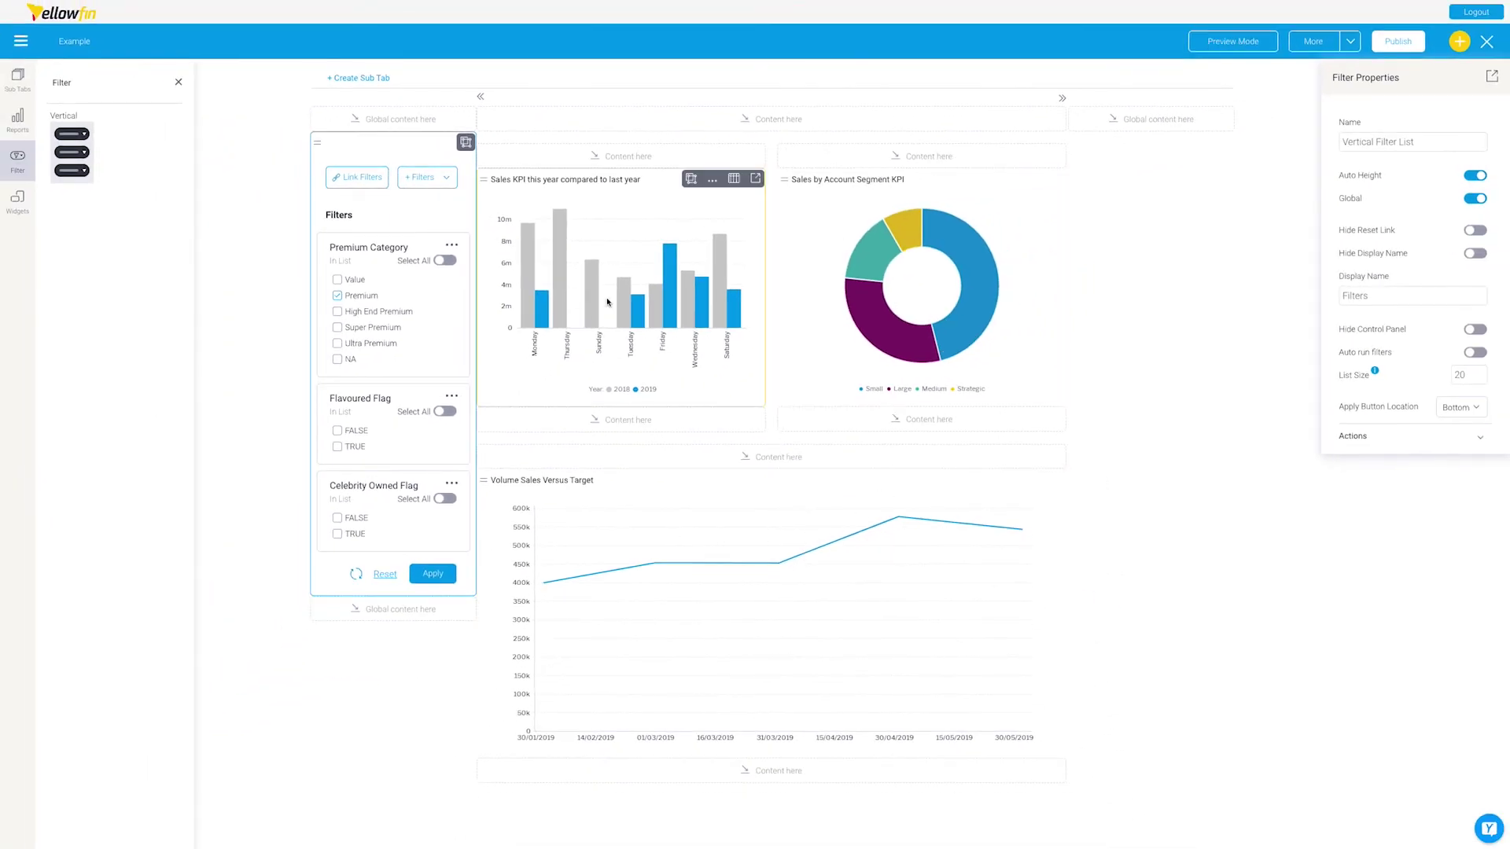
click(433, 574)
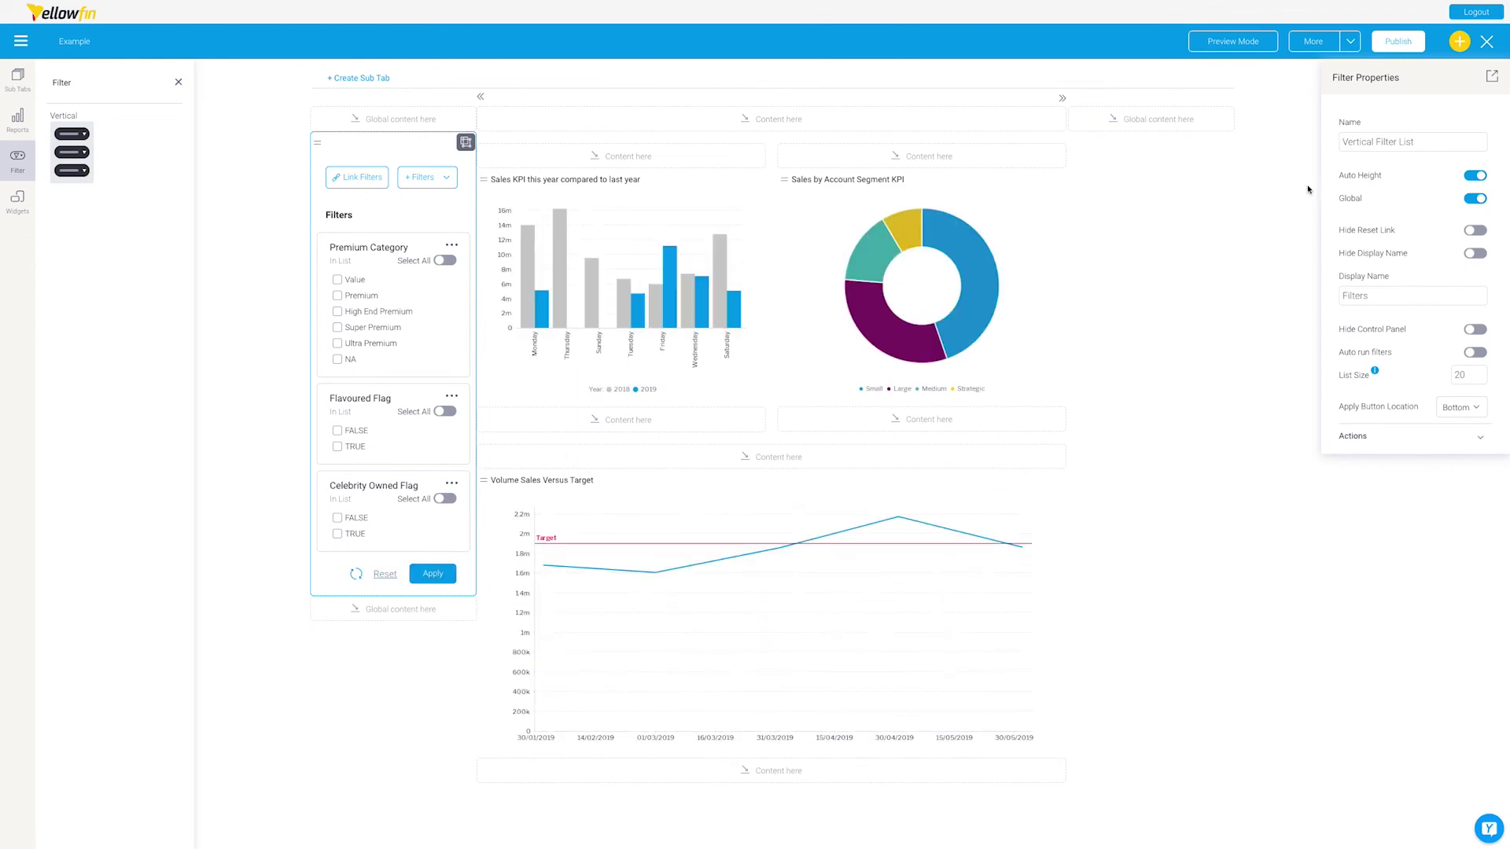
click(1395, 44)
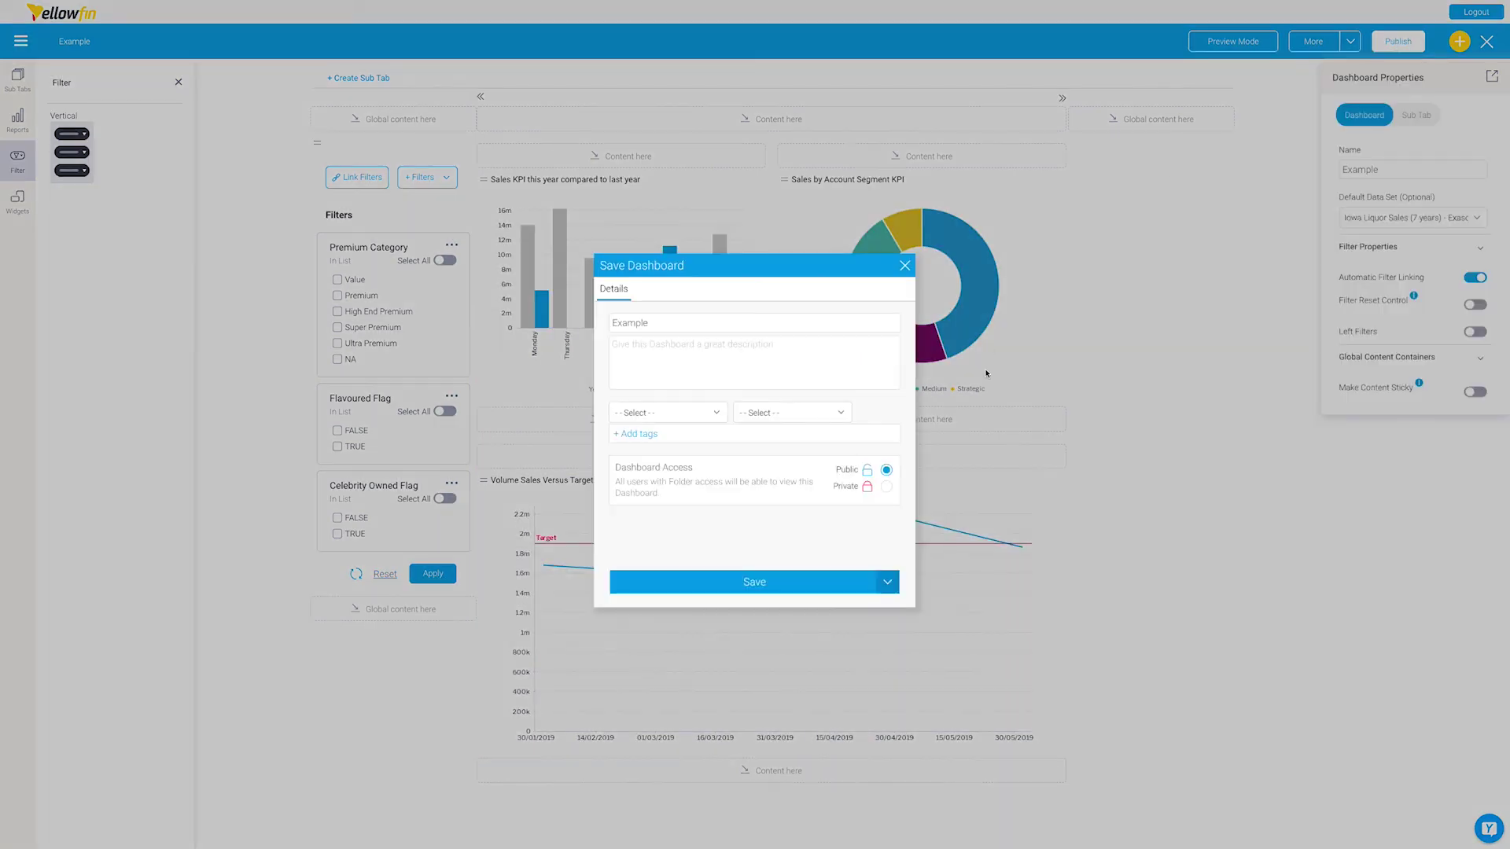
Step: Publish the dashboard to Tutorial/Training, then filter charts to Value, Premium and High End Premium
click(698, 410)
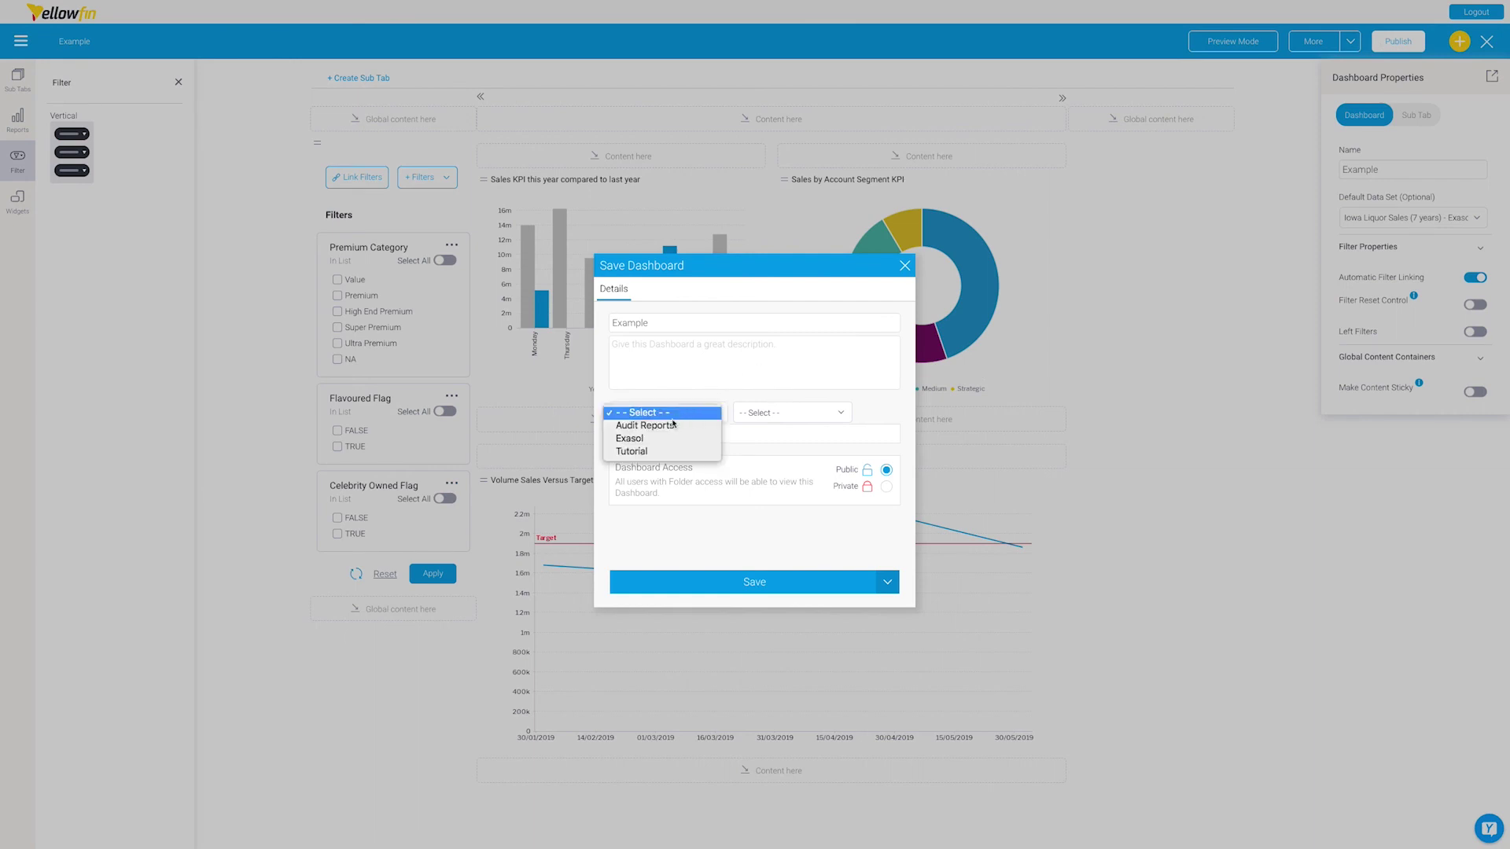
click(664, 452)
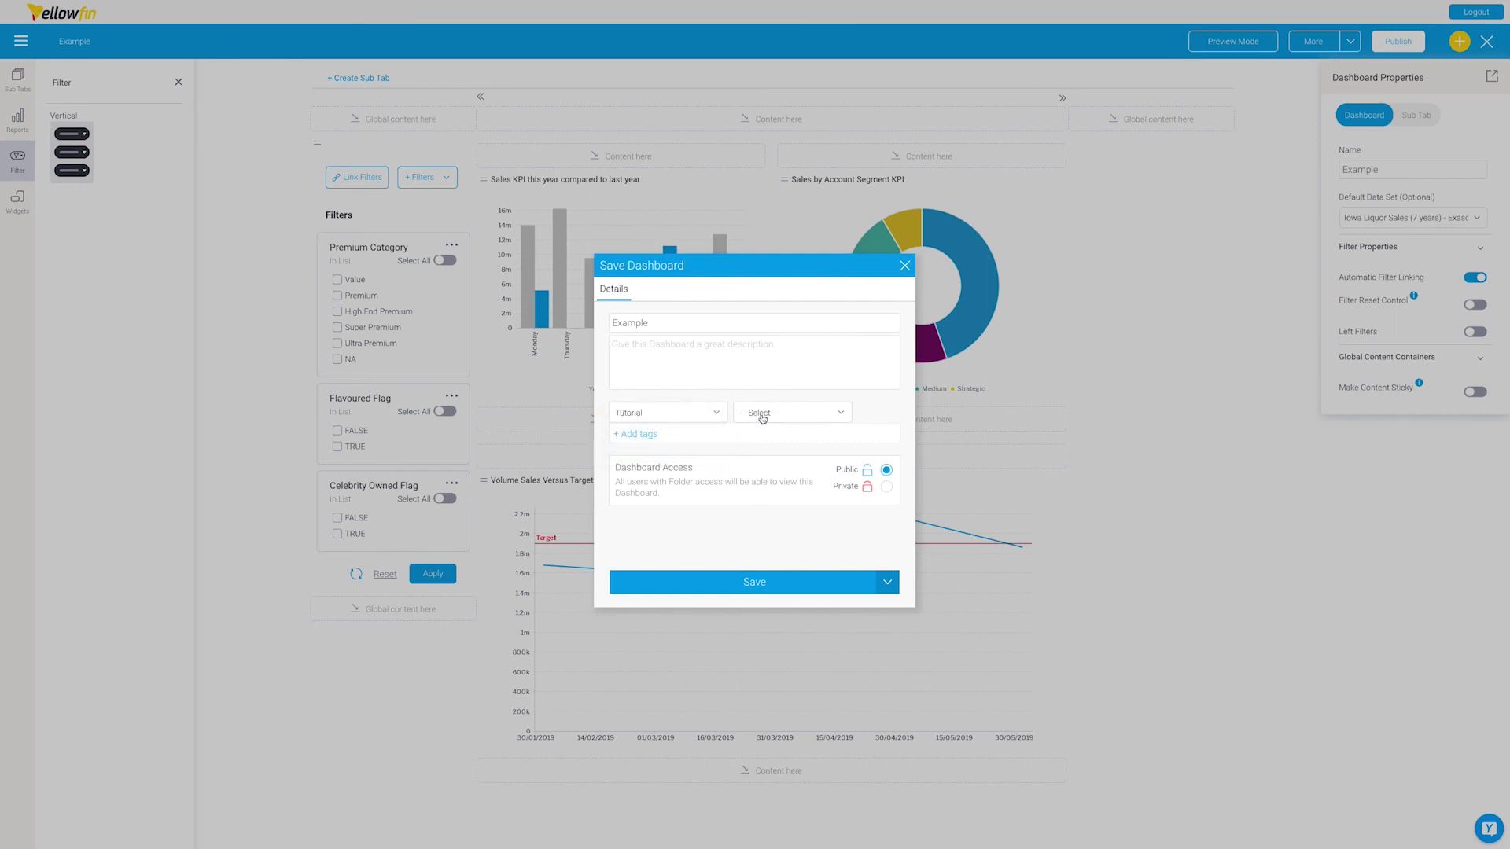
click(762, 418)
click(756, 480)
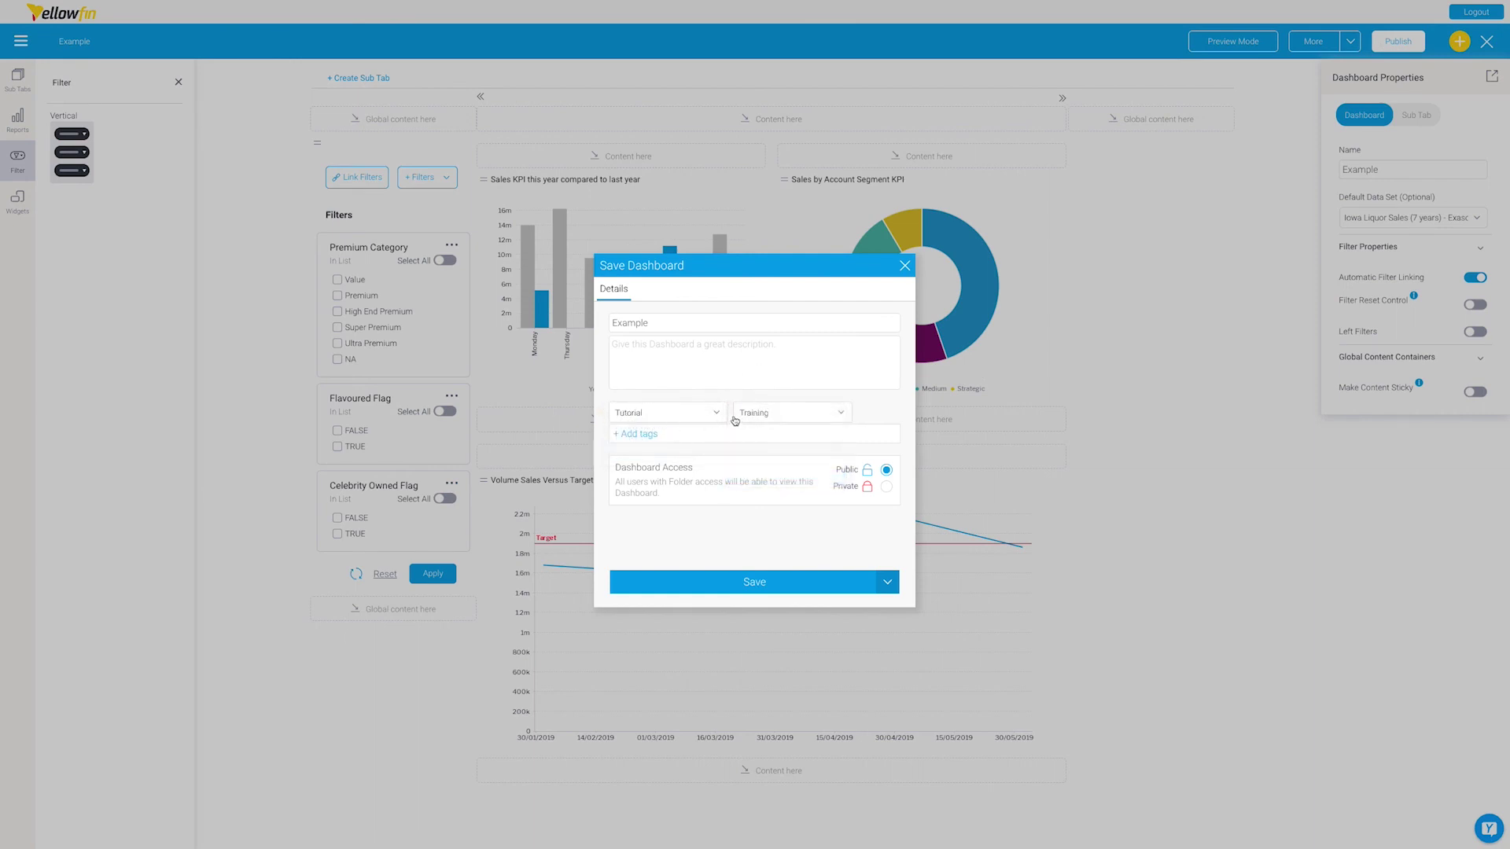
click(728, 584)
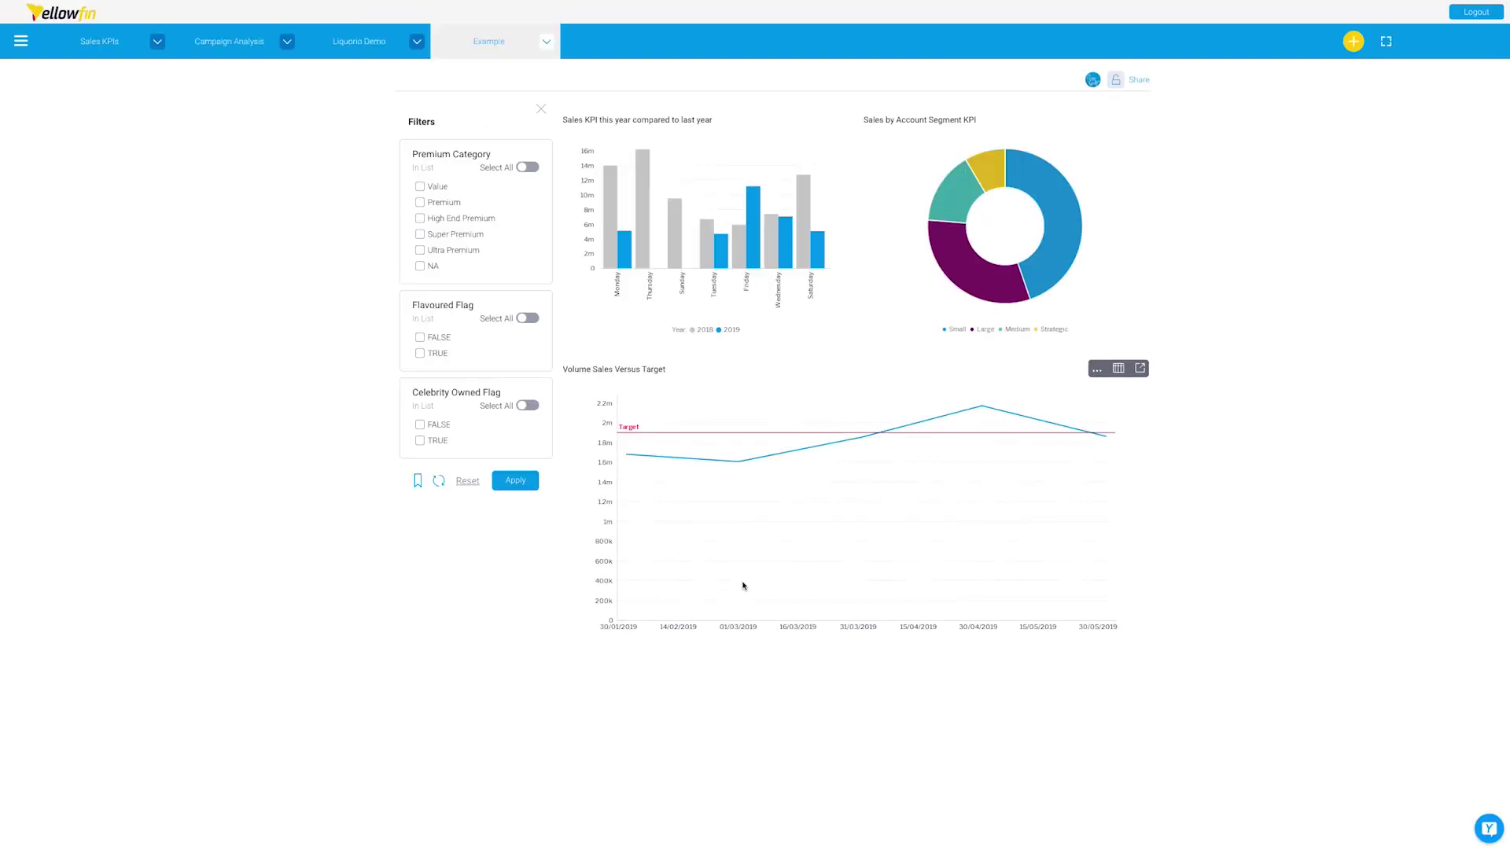
click(420, 203)
click(513, 481)
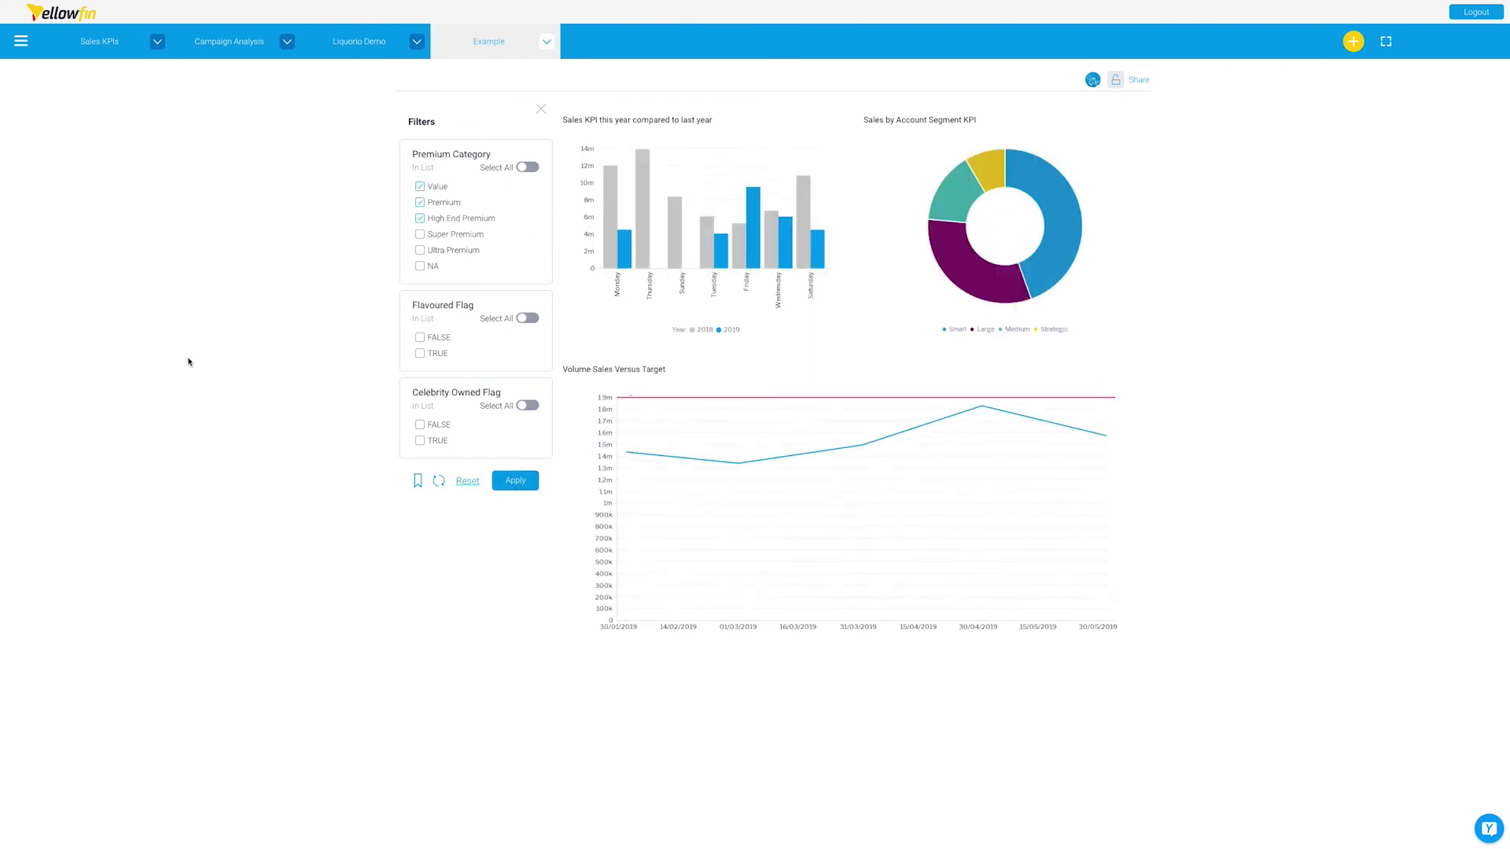